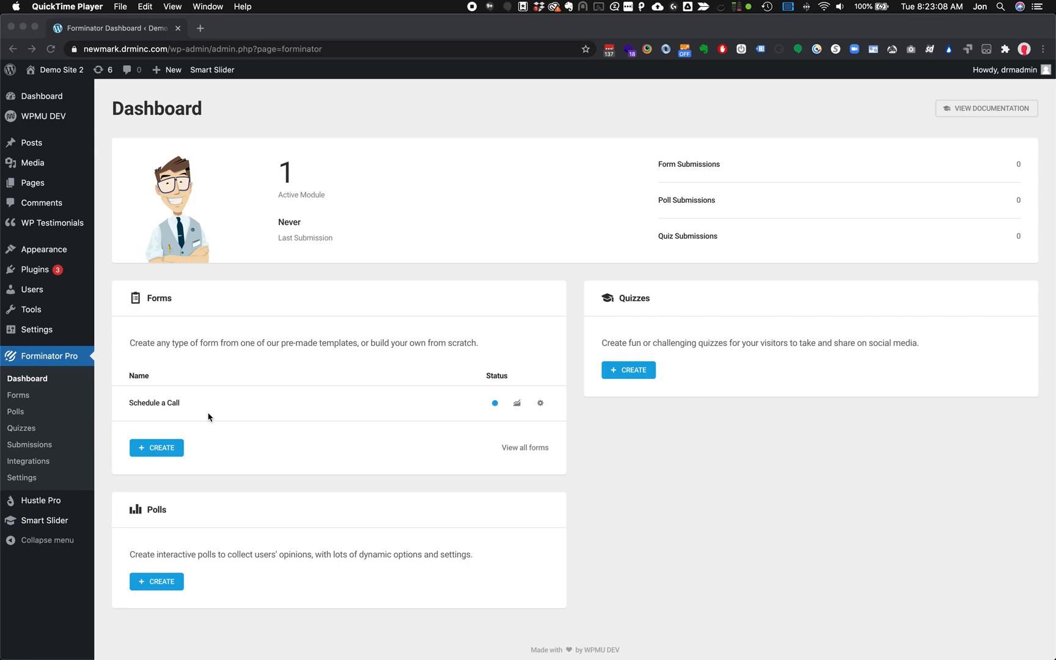
Create a new form named 'Contact Form' from the Contact Form template
{"action": "left_click", "coordinate": [155, 450]}
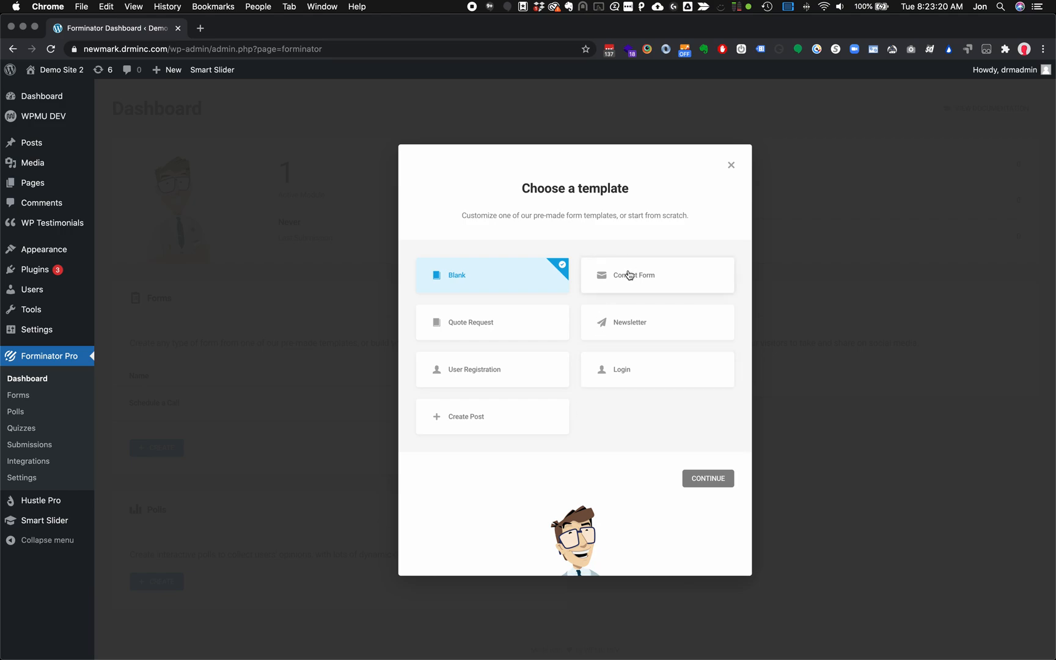
{"action": "left_click", "coordinate": [676, 281]}
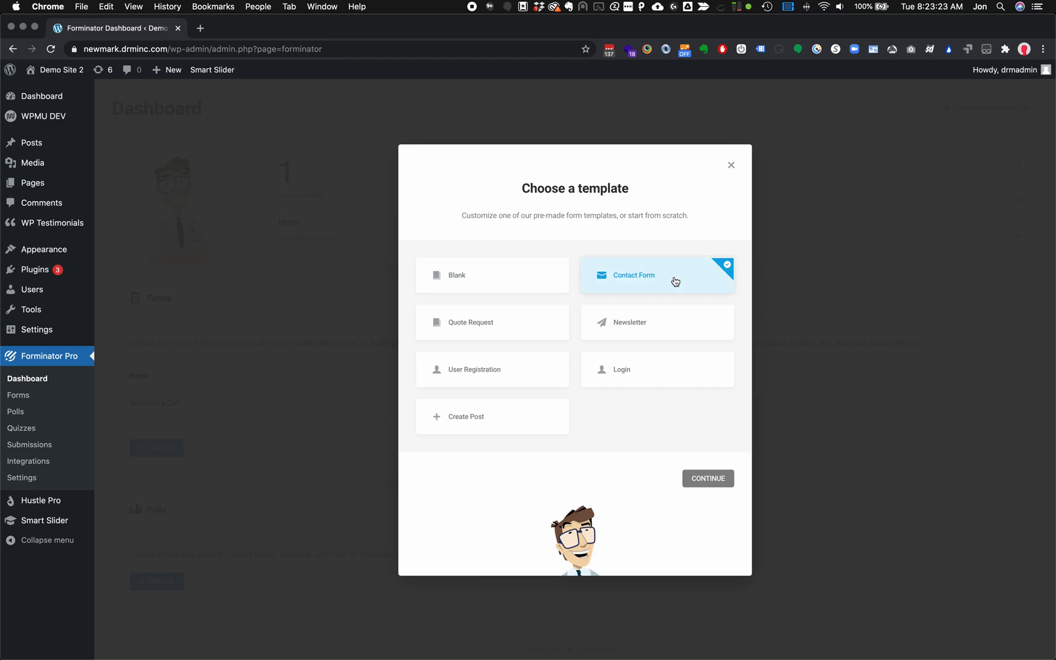
{"action": "left_click", "coordinate": [705, 480]}
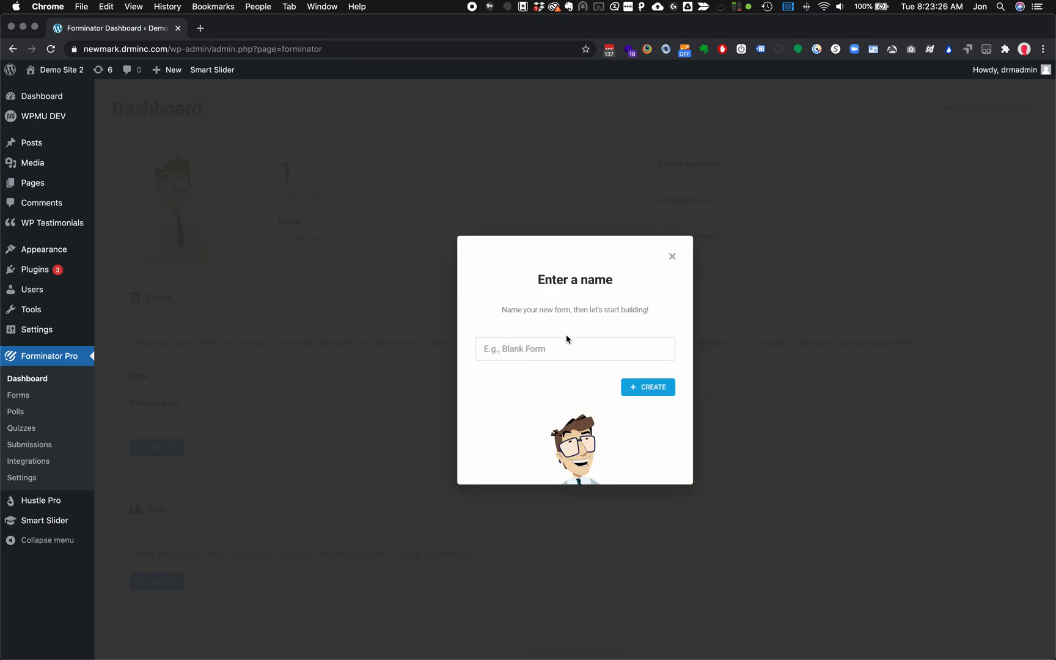
{"action": "type", "text": "Contact Form"}
{"action": "left_click", "coordinate": [646, 386]}
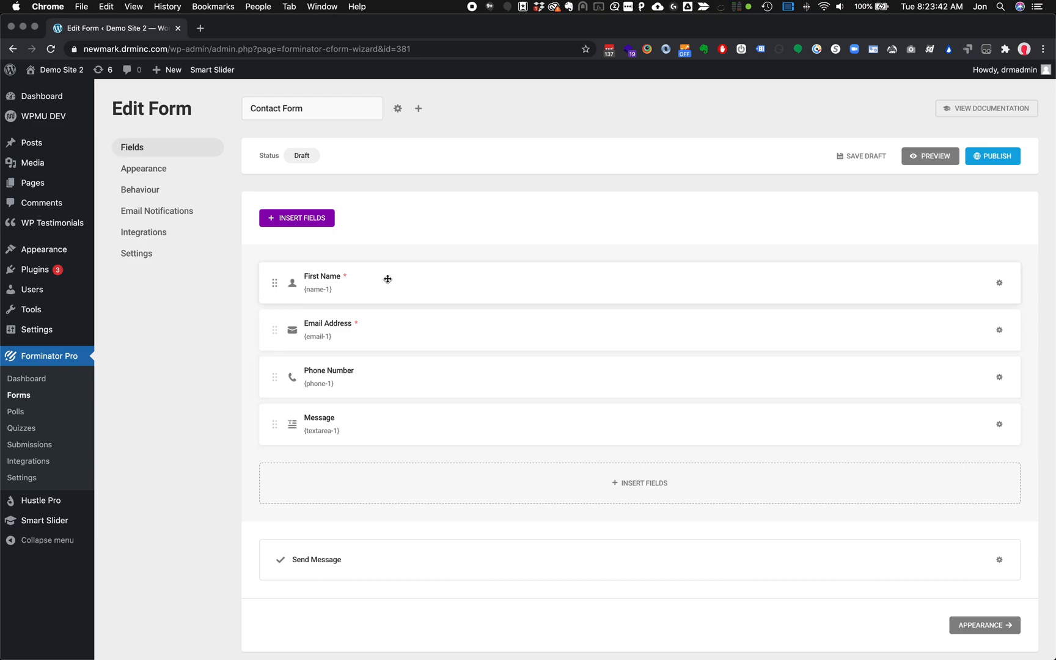
Insert a Name field labelled 'Last Name', place it beside First Name, and save the draft
{"action": "left_click", "coordinate": [550, 491]}
{"action": "left_click", "coordinate": [436, 248]}
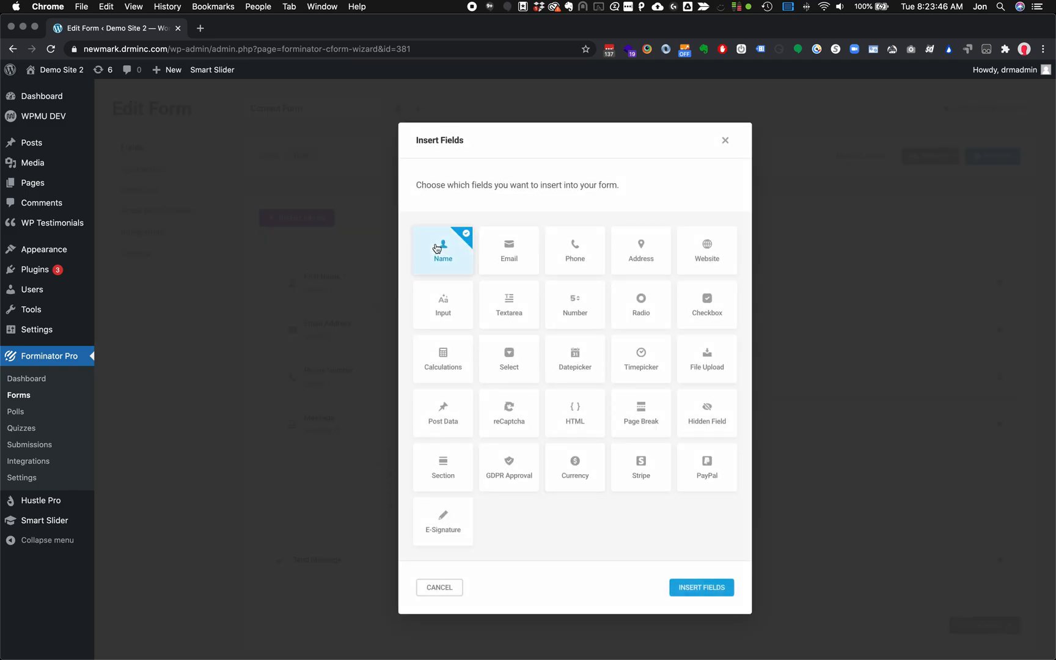
{"action": "left_click", "coordinate": [692, 588]}
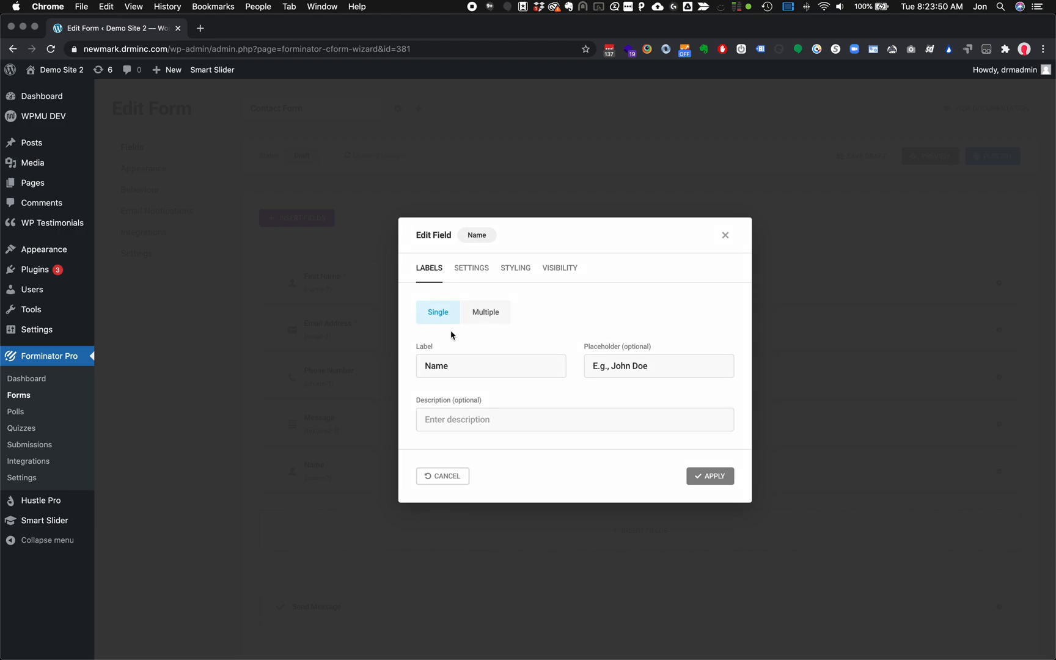
{"action": "left_click", "coordinate": [425, 365]}
{"action": "type", "text": "Last"}
{"action": "left_click", "coordinate": [709, 475]}
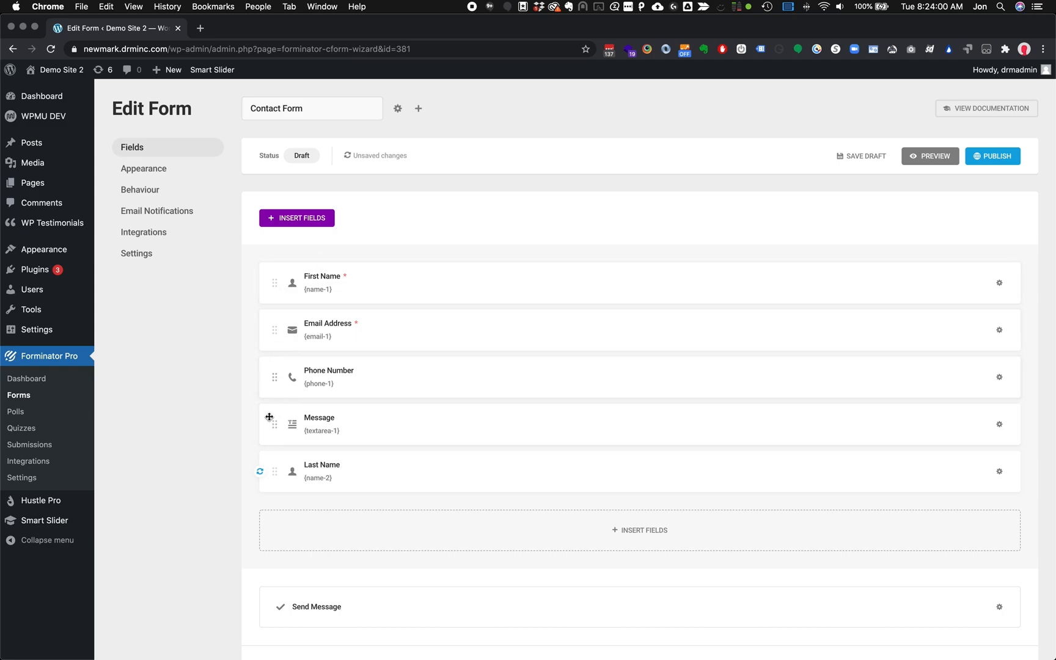
{"action": "left_click_drag", "start_coordinate": [272, 472], "coordinate": [284, 311]}
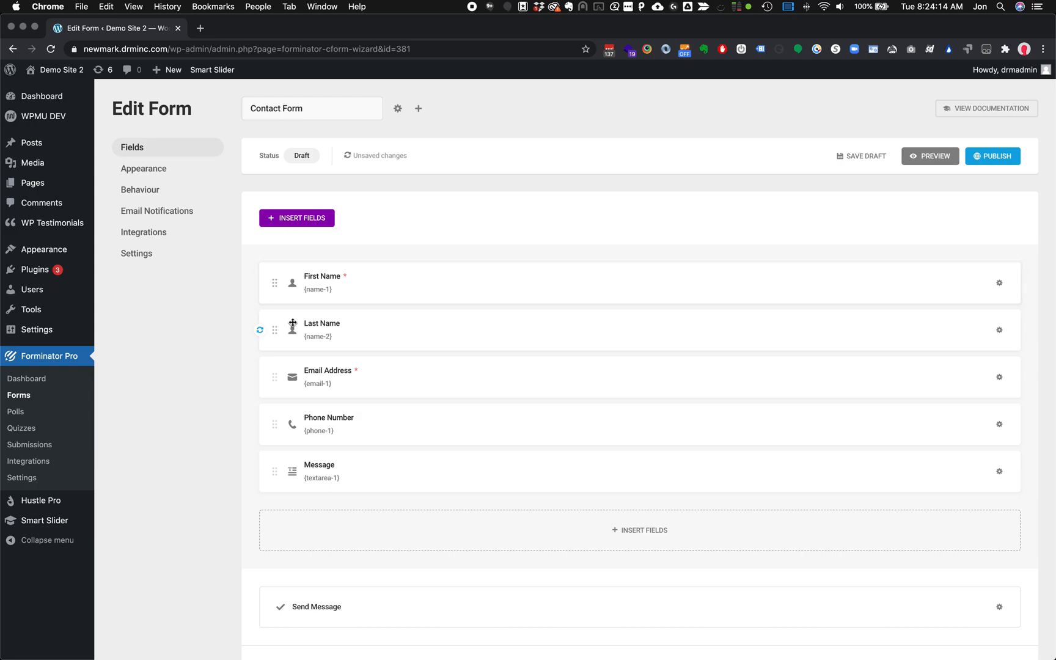
{"action": "left_click_drag", "start_coordinate": [307, 328], "coordinate": [880, 295]}
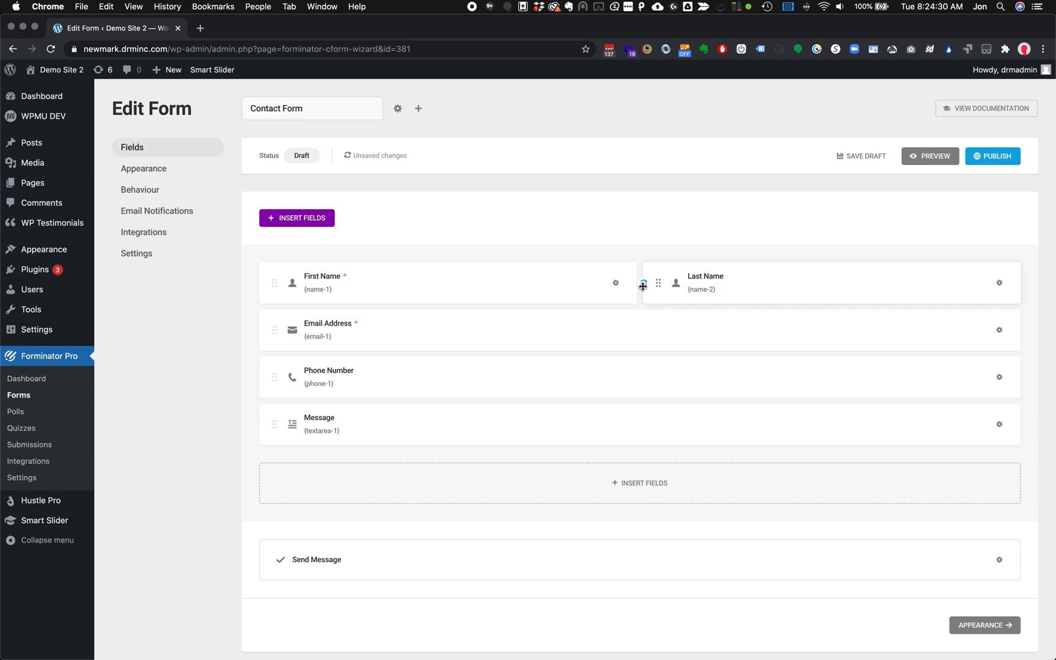
{"action": "left_click", "coordinate": [862, 157]}
Set Phone Number to Required with the error 'Please enter your phone number'
{"action": "left_click", "coordinate": [998, 378]}
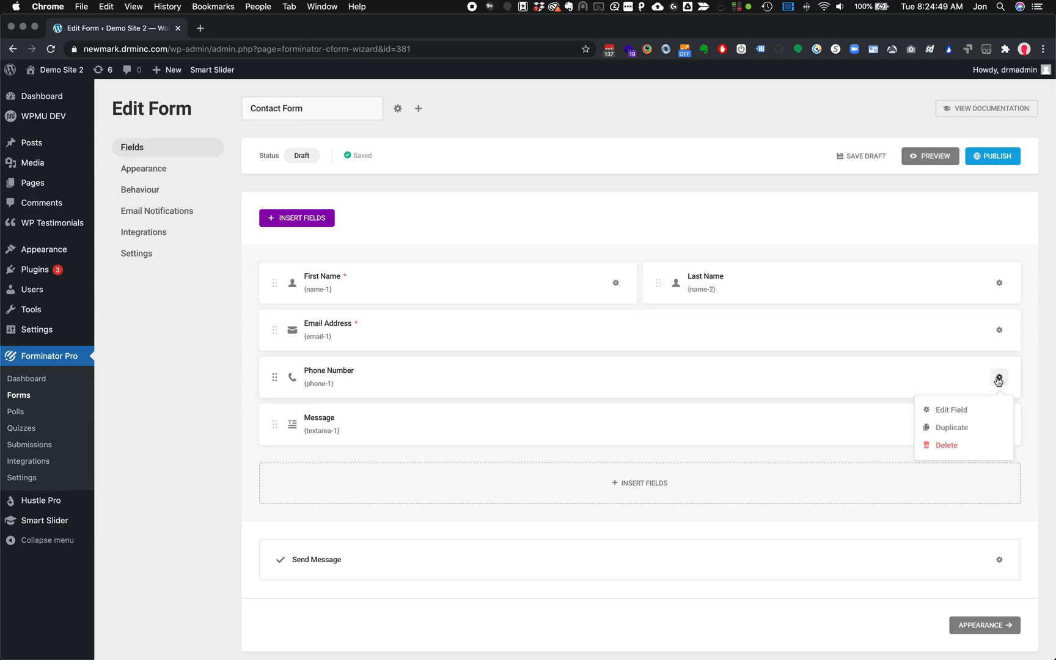
{"action": "left_click", "coordinate": [952, 410]}
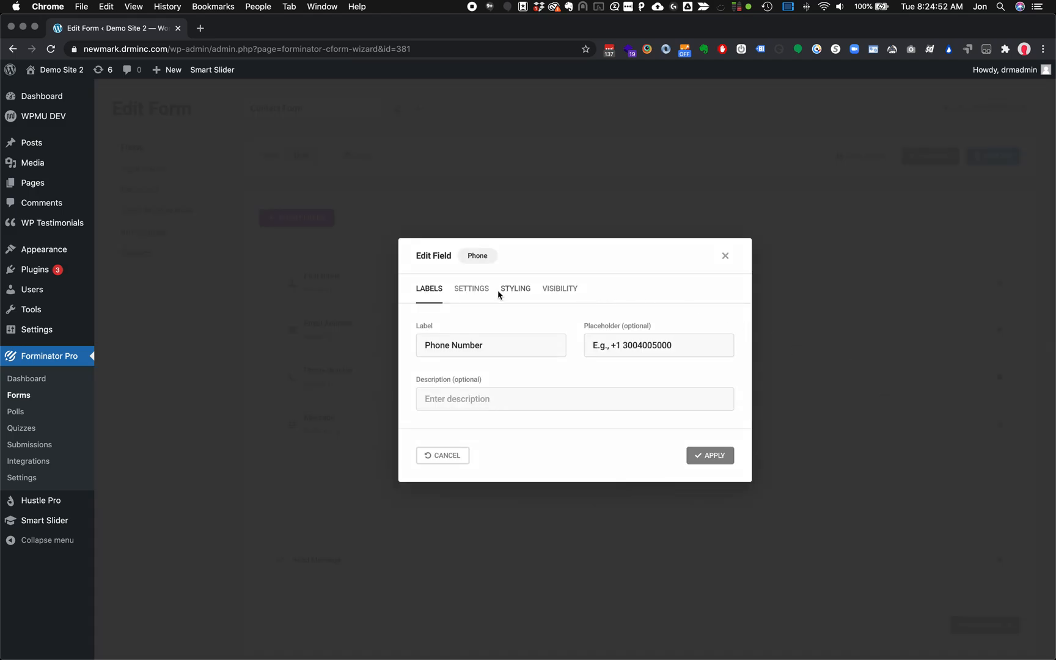
{"action": "left_click", "coordinate": [476, 296]}
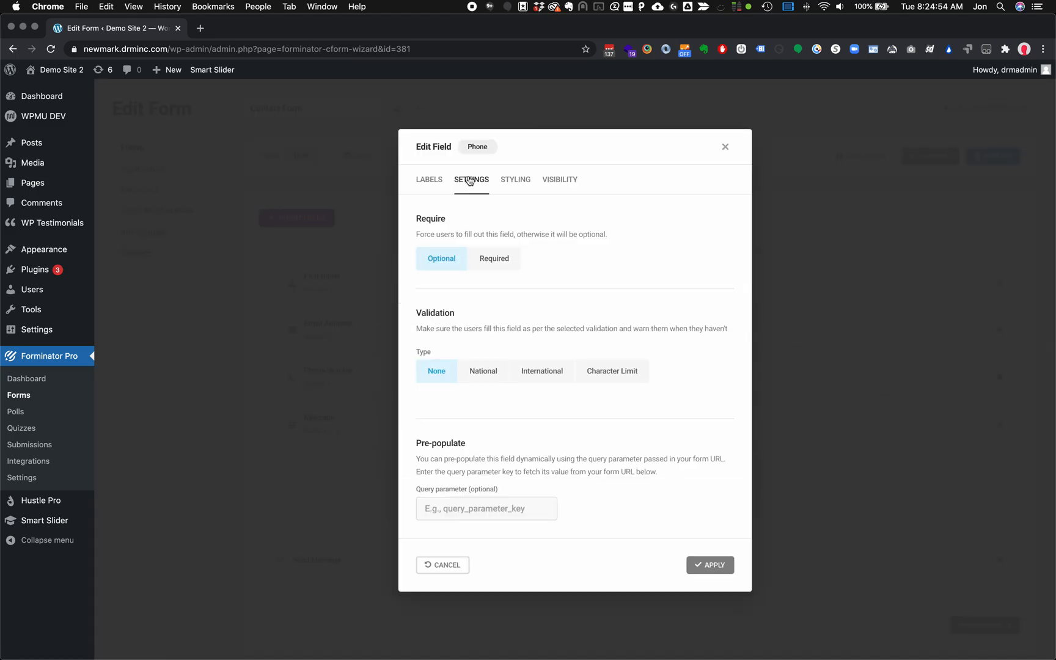
{"action": "left_click", "coordinate": [496, 259]}
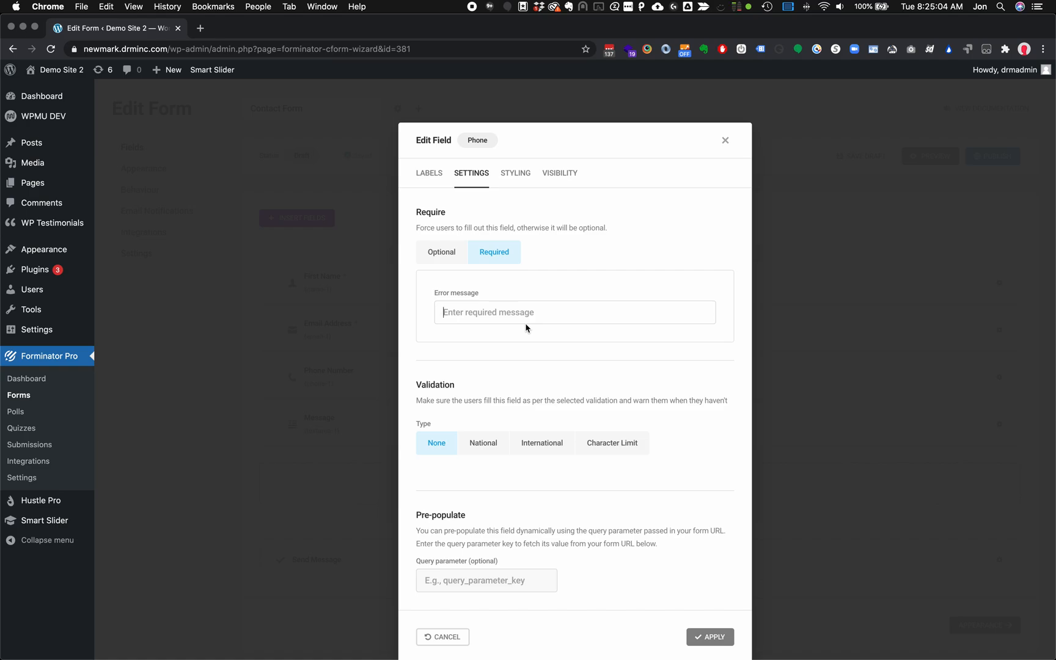
{"action": "type", "text": "Please enter your phone number"}
{"action": "scroll", "coordinate": [578, 468], "scroll_direction": "down", "scroll_amount": 1}
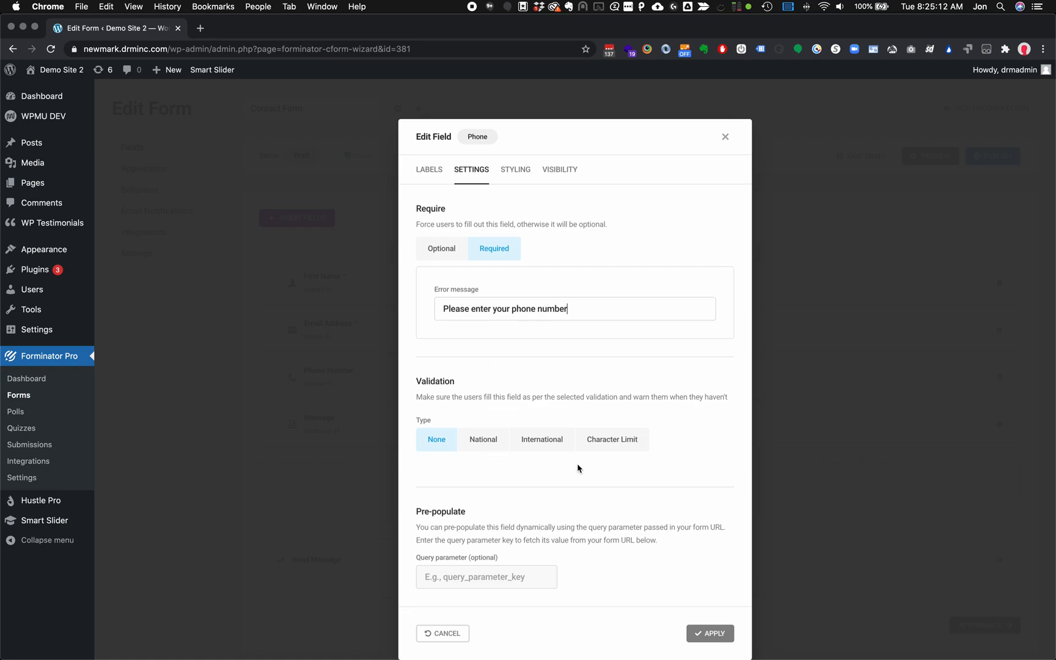
{"action": "left_click", "coordinate": [702, 638]}
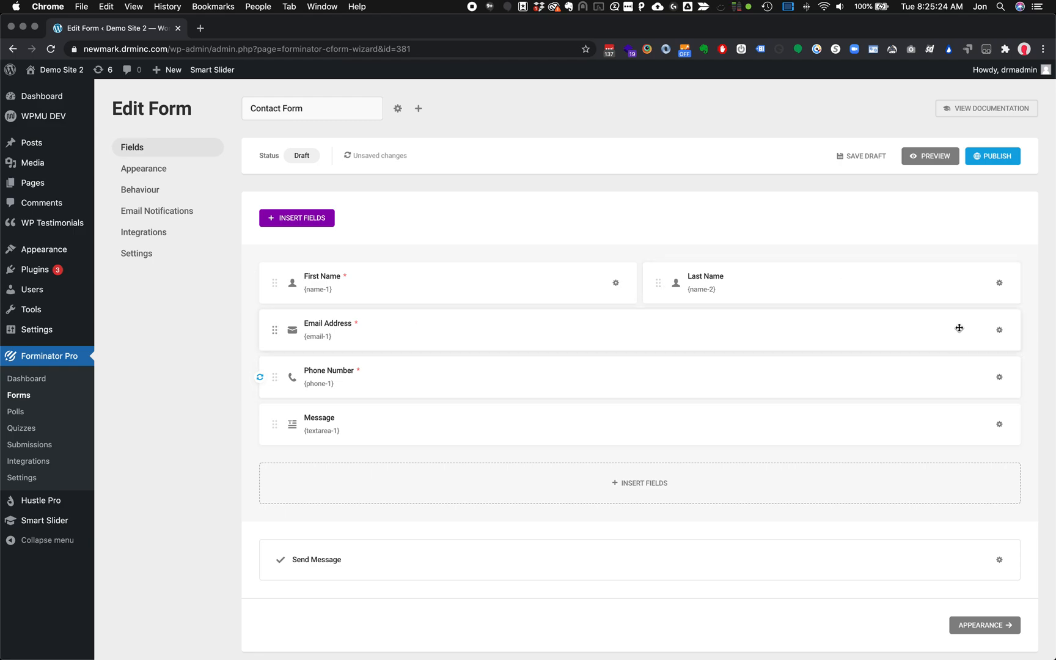
{"action": "left_click", "coordinate": [1002, 333]}
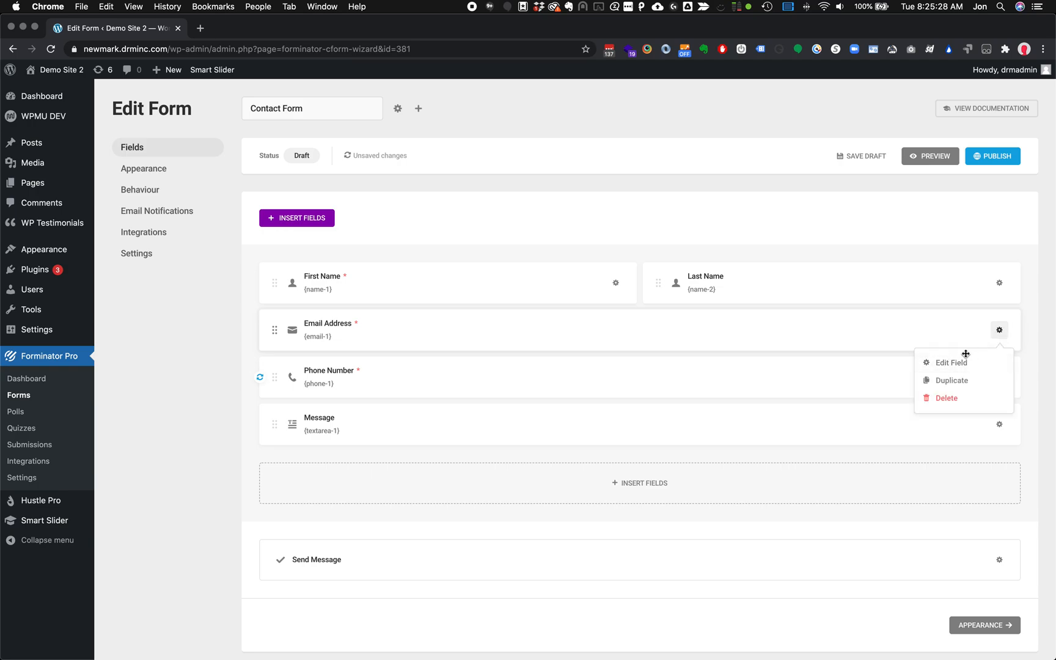
{"action": "left_click", "coordinate": [952, 367]}
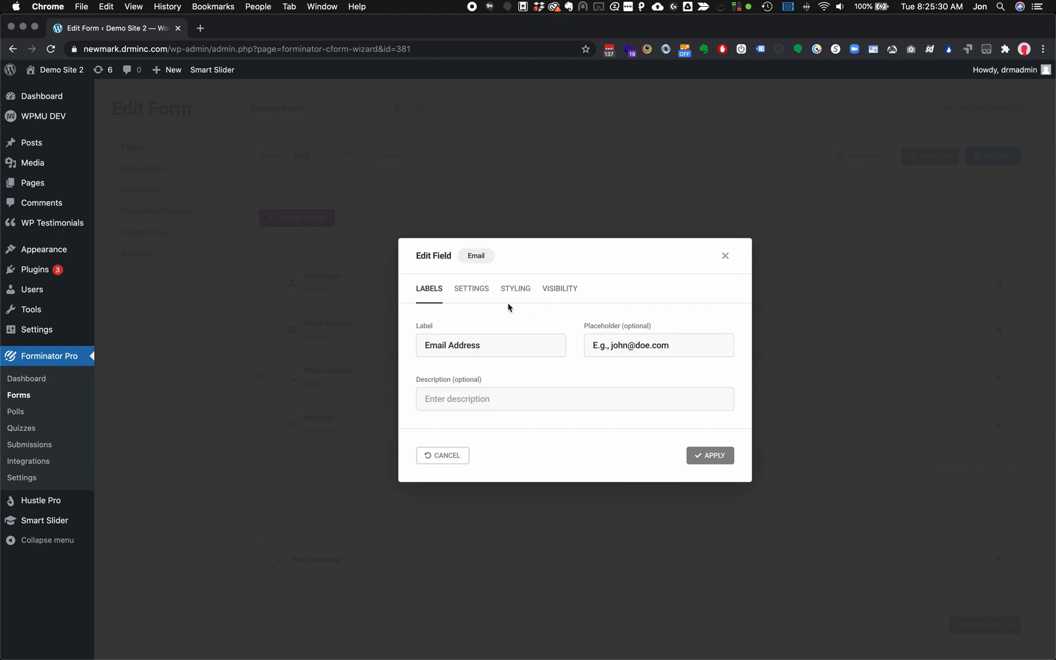
{"action": "left_click", "coordinate": [470, 292]}
{"action": "scroll", "coordinate": [619, 408], "scroll_direction": "down", "scroll_amount": 2}
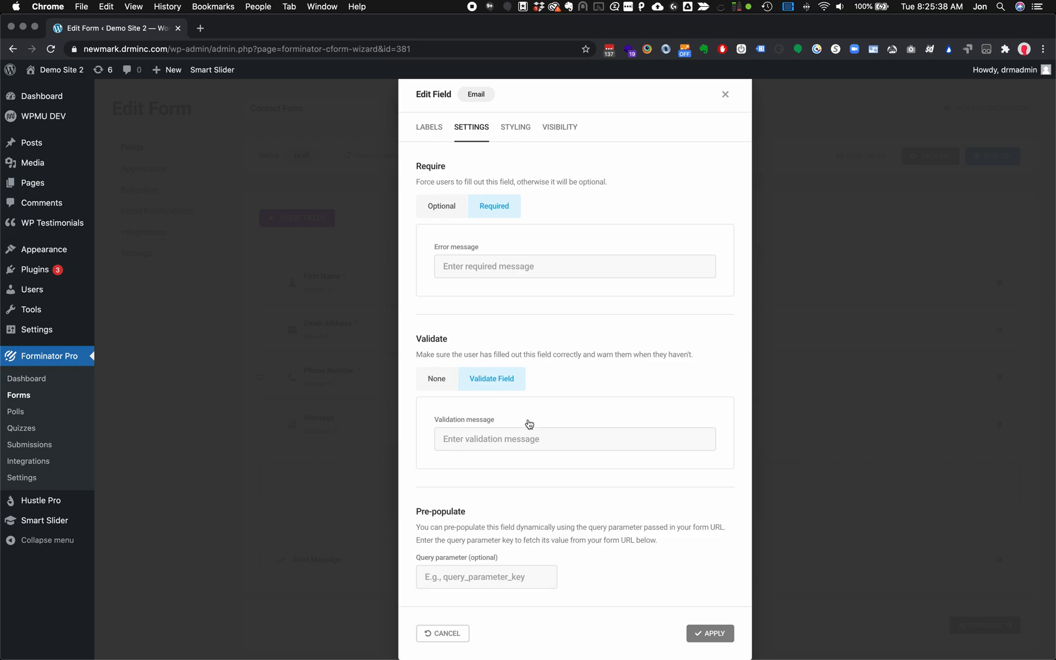
{"action": "scroll", "coordinate": [529, 438], "scroll_direction": "up", "scroll_amount": 3}
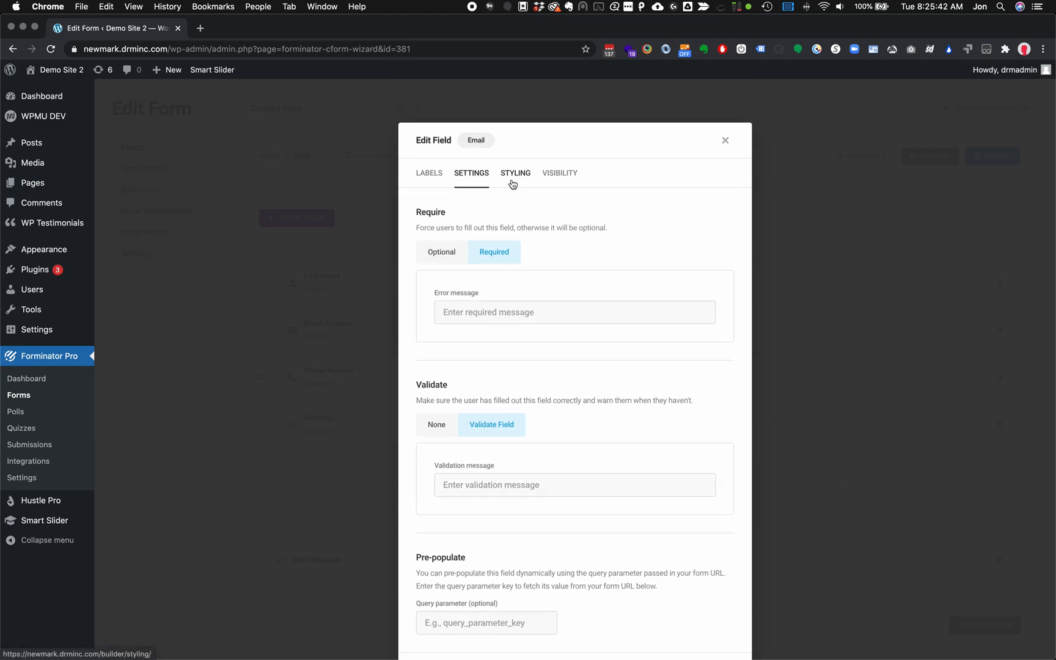
{"action": "left_click", "coordinate": [726, 140]}
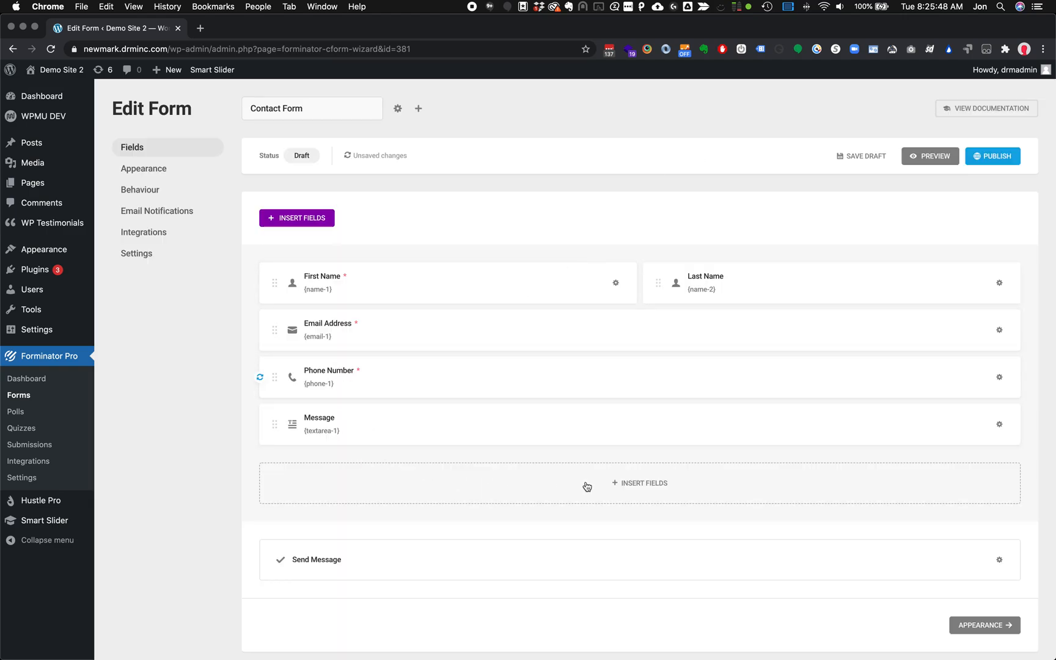
Add an Address field with Country turned off and move it above Message
{"action": "left_click", "coordinate": [659, 482]}
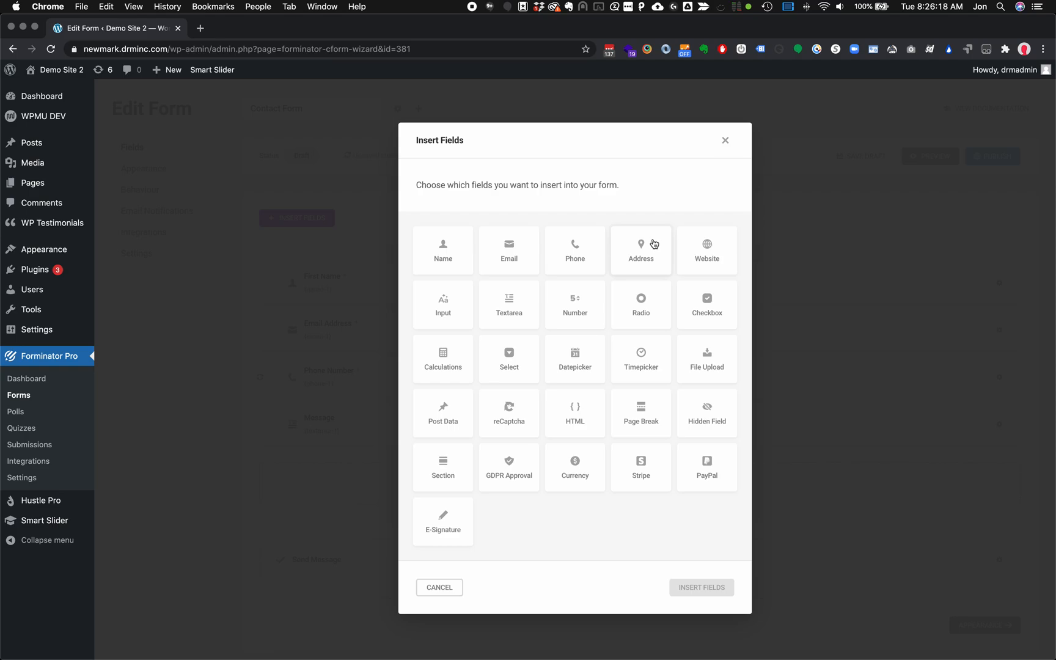
{"action": "left_click", "coordinate": [652, 259]}
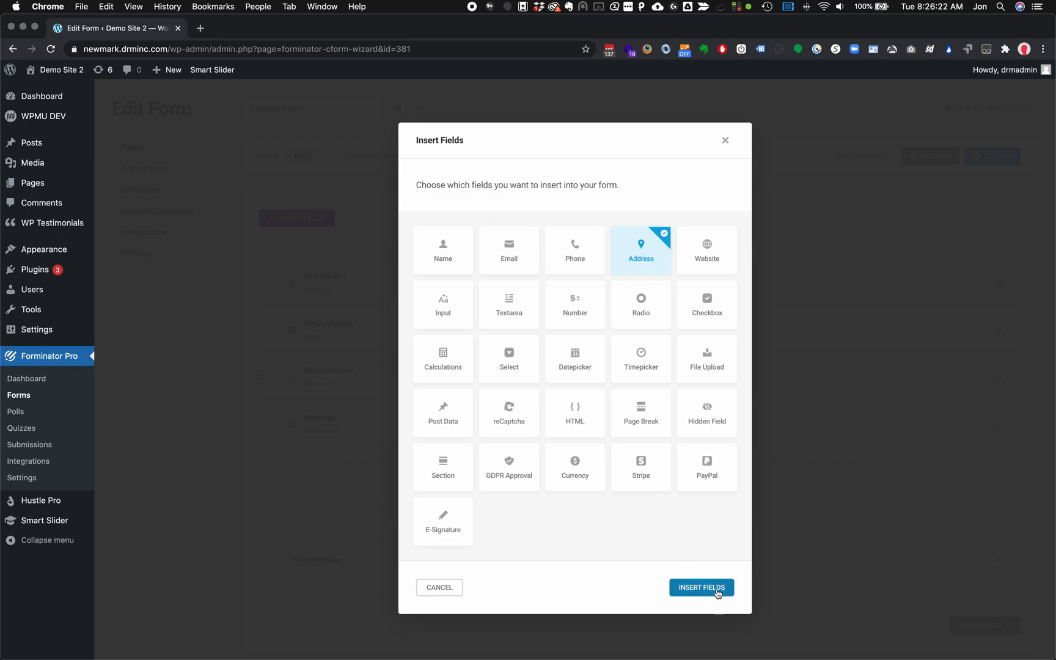
{"action": "left_click", "coordinate": [717, 592]}
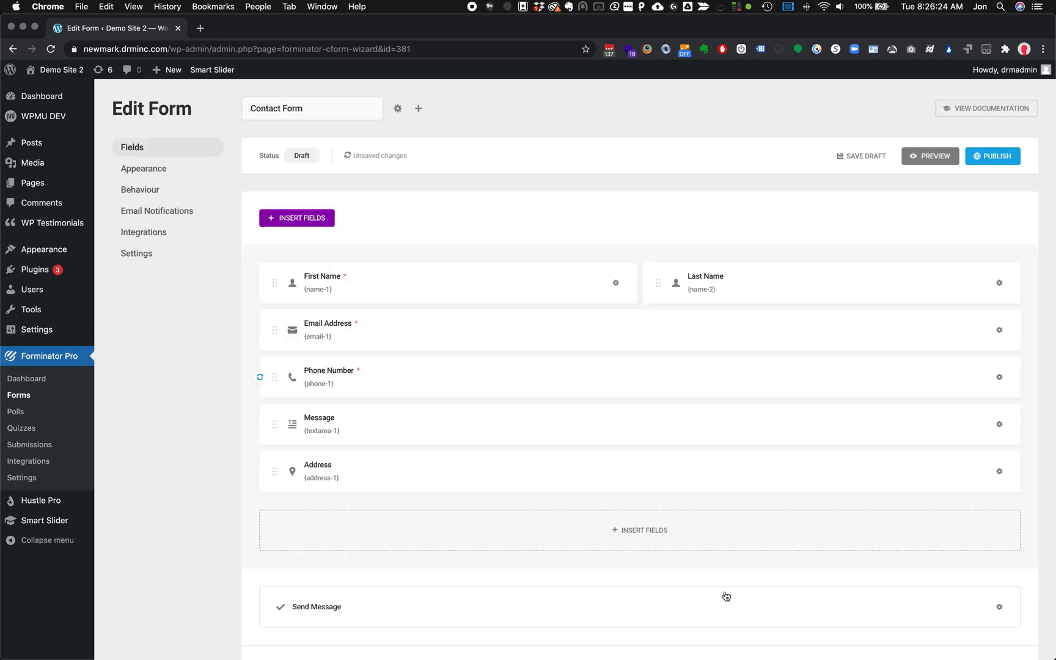
{"action": "left_click", "coordinate": [653, 478]}
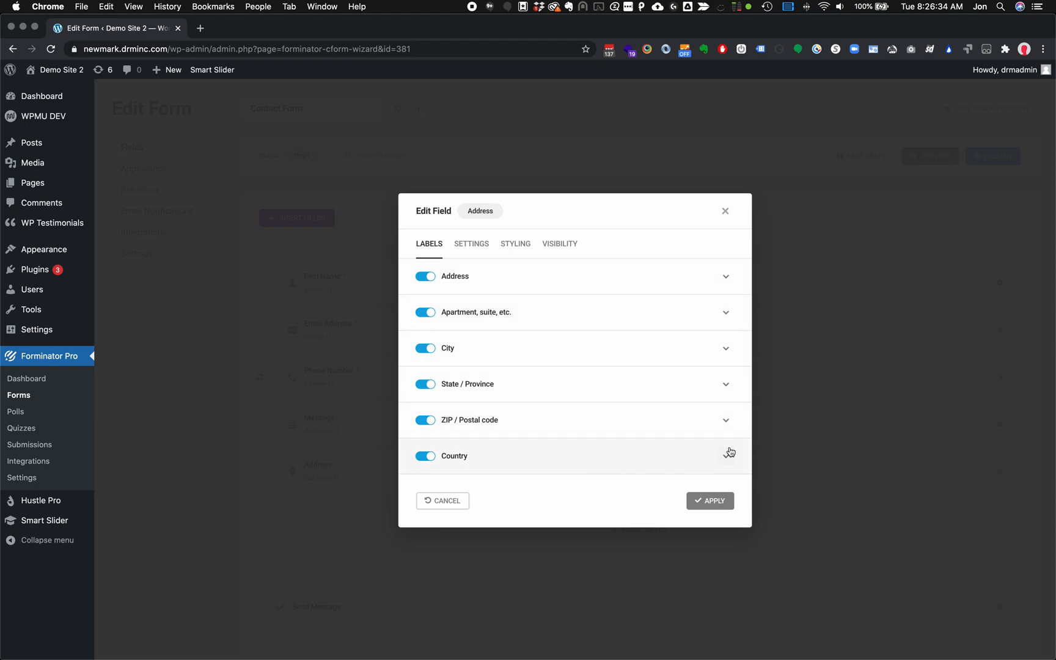
{"action": "scroll", "coordinate": [725, 462], "scroll_direction": "down", "scroll_amount": 1}
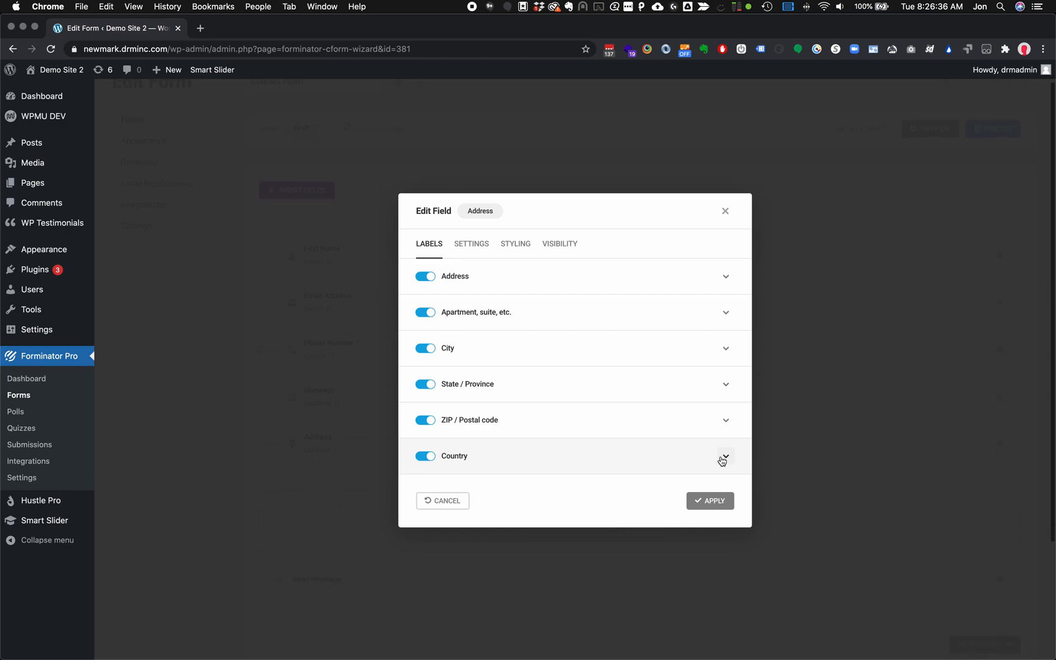
{"action": "left_click", "coordinate": [428, 457]}
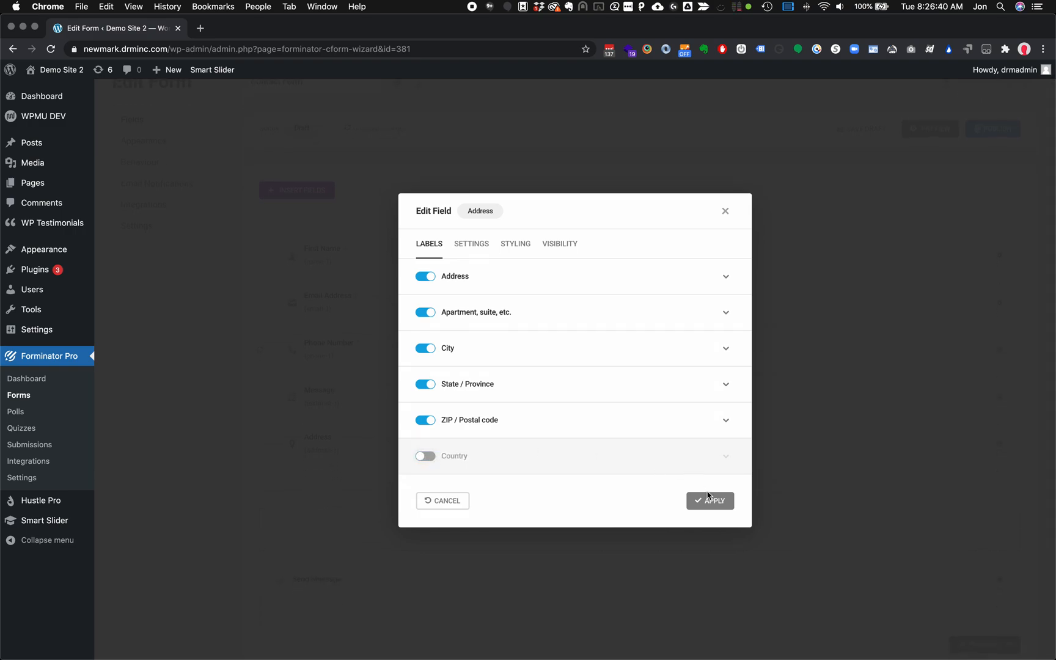
{"action": "left_click", "coordinate": [726, 506]}
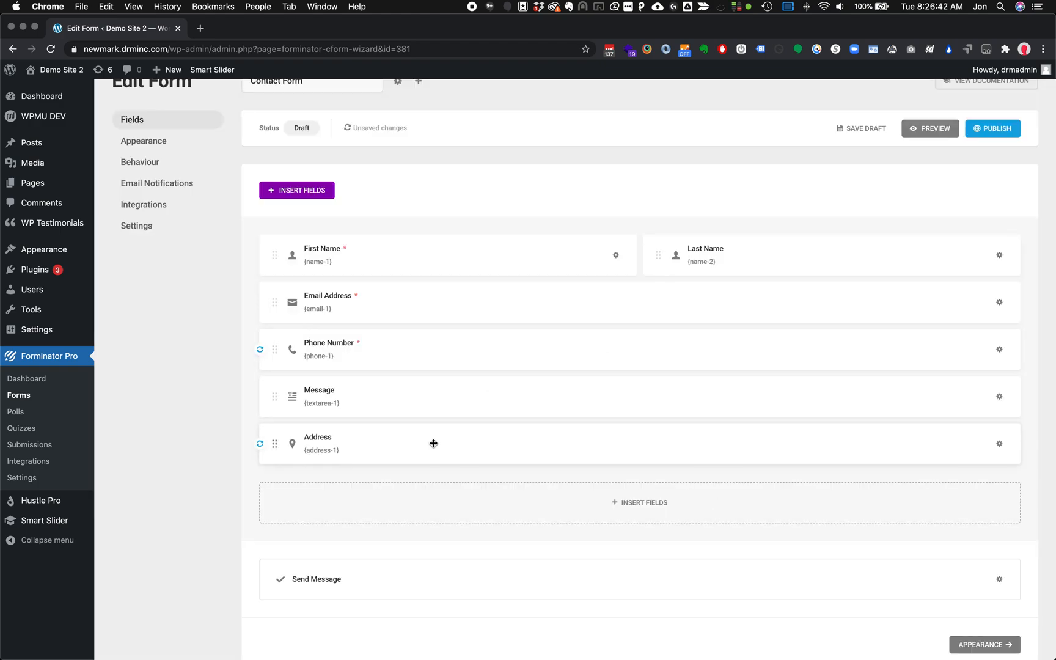
{"action": "scroll", "coordinate": [436, 447], "scroll_direction": "up", "scroll_amount": 1}
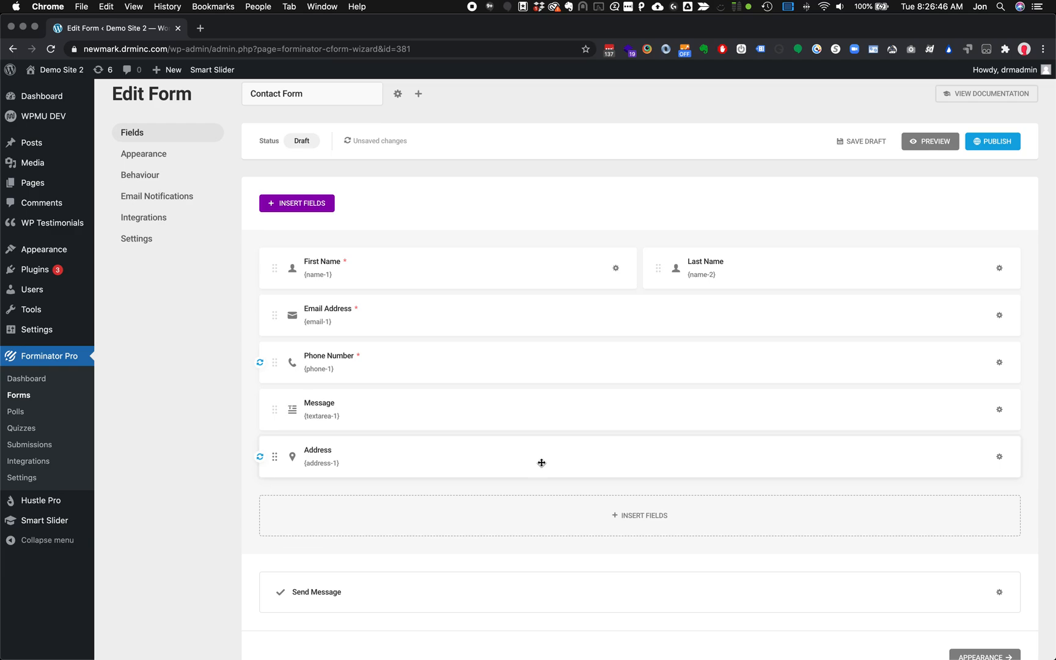
{"action": "left_click_drag", "start_coordinate": [274, 457], "coordinate": [278, 376]}
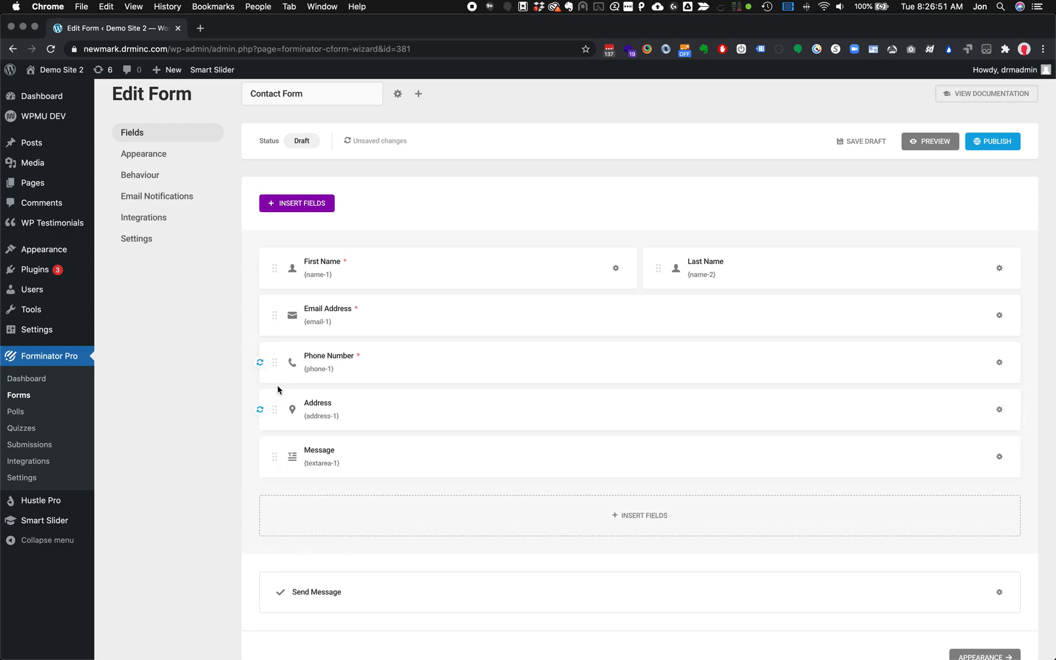
{"action": "left_click", "coordinate": [935, 143]}
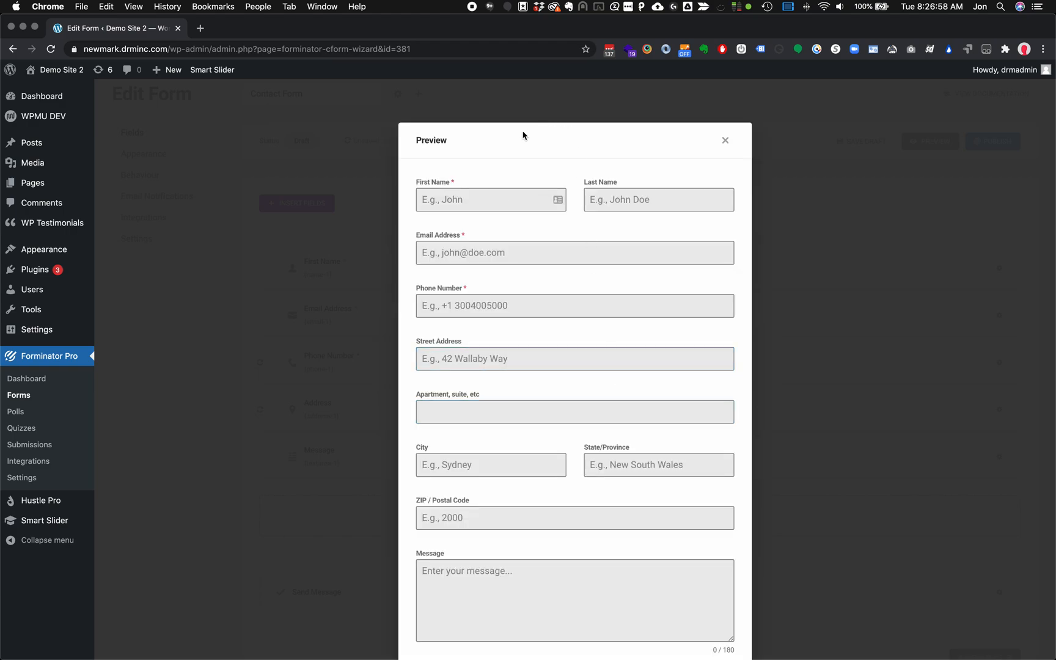
{"action": "scroll", "coordinate": [665, 257], "scroll_direction": "down", "scroll_amount": 3}
{"action": "scroll", "coordinate": [664, 256], "scroll_direction": "up", "scroll_amount": 3}
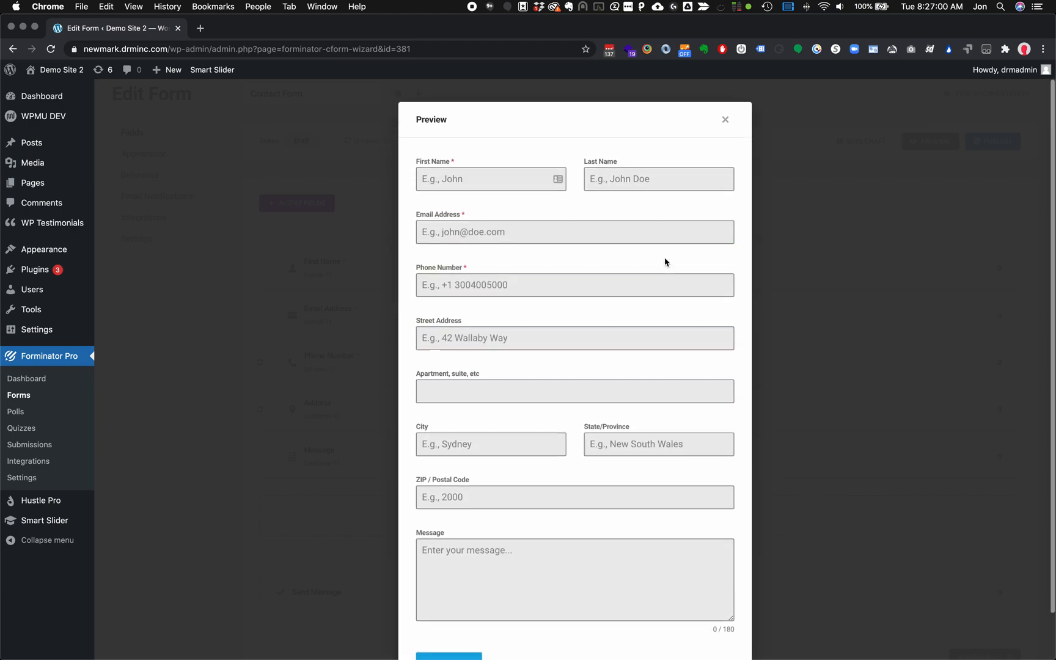
{"action": "scroll", "coordinate": [665, 262], "scroll_direction": "down", "scroll_amount": 2}
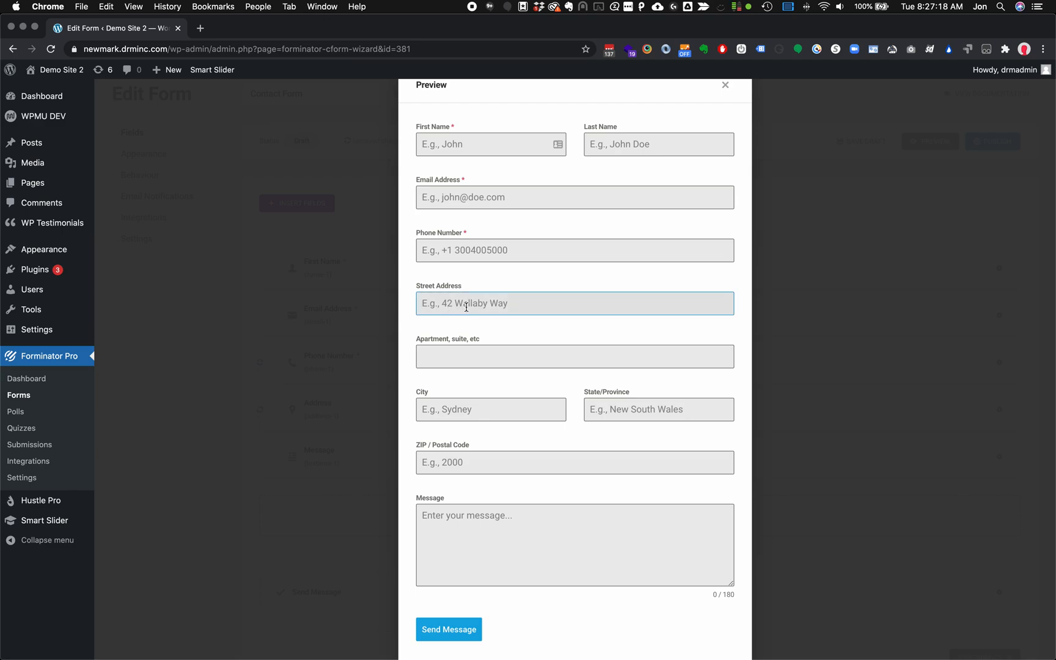
{"action": "key", "text": "Tab"}
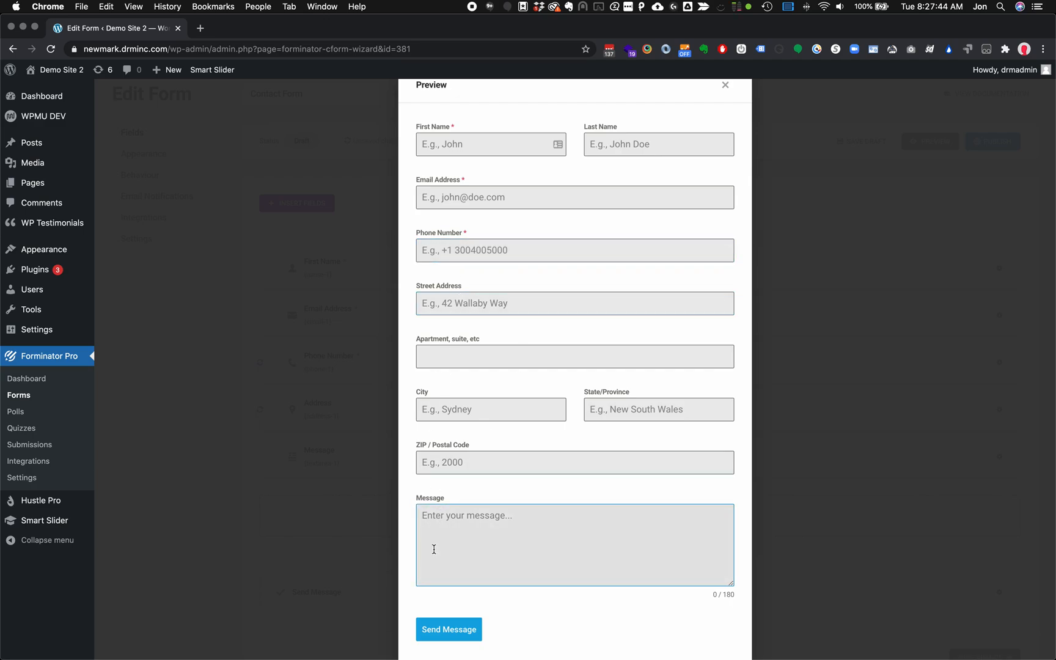
{"action": "scroll", "coordinate": [559, 333], "scroll_direction": "up", "scroll_amount": 1}
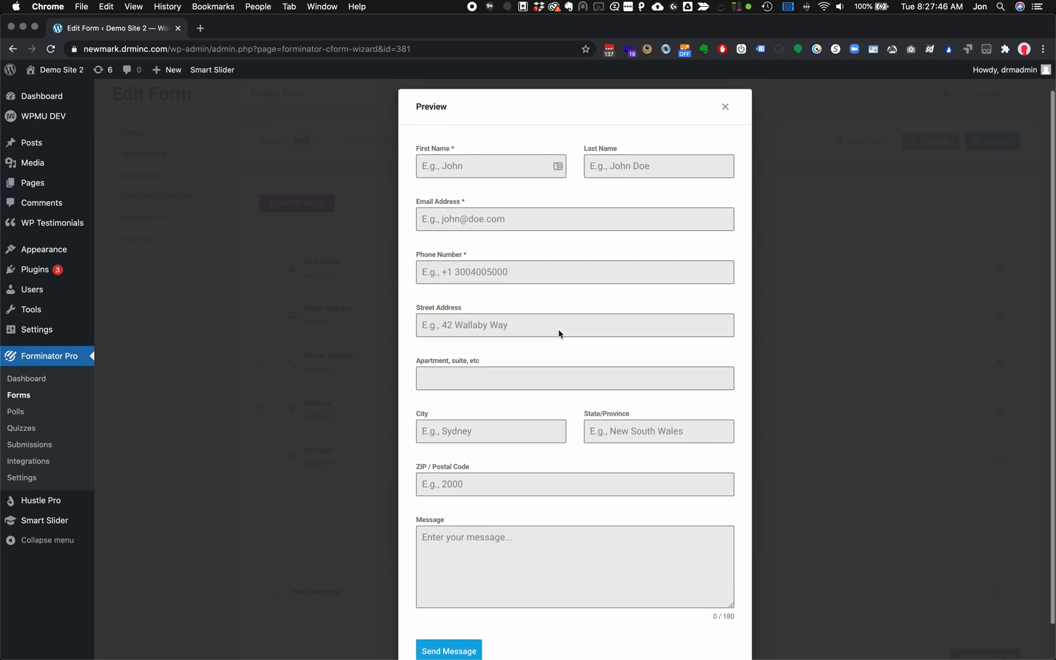
{"action": "left_click", "coordinate": [724, 115]}
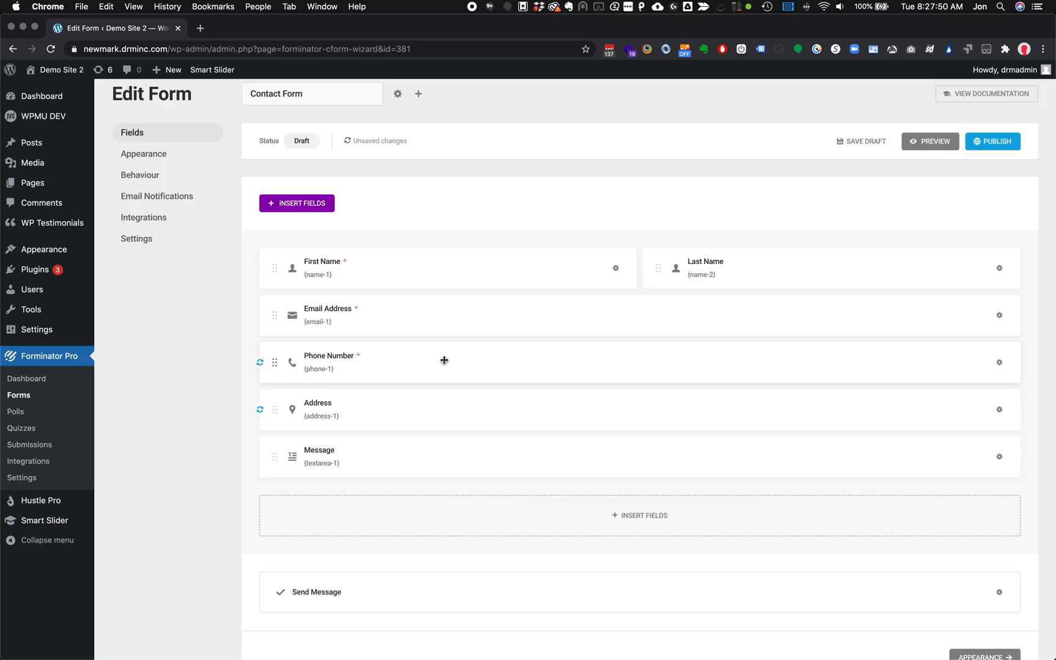
Change the Address City placeholder to Mansfield and the State placeholder to Ohio
{"action": "left_click", "coordinate": [999, 409]}
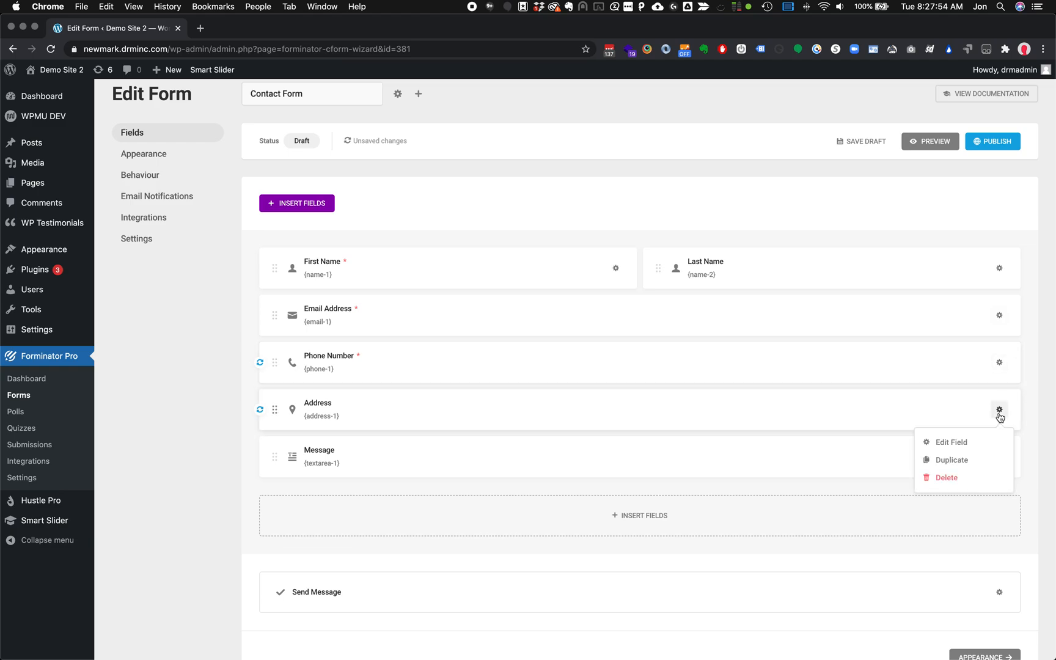
{"action": "left_click", "coordinate": [954, 452]}
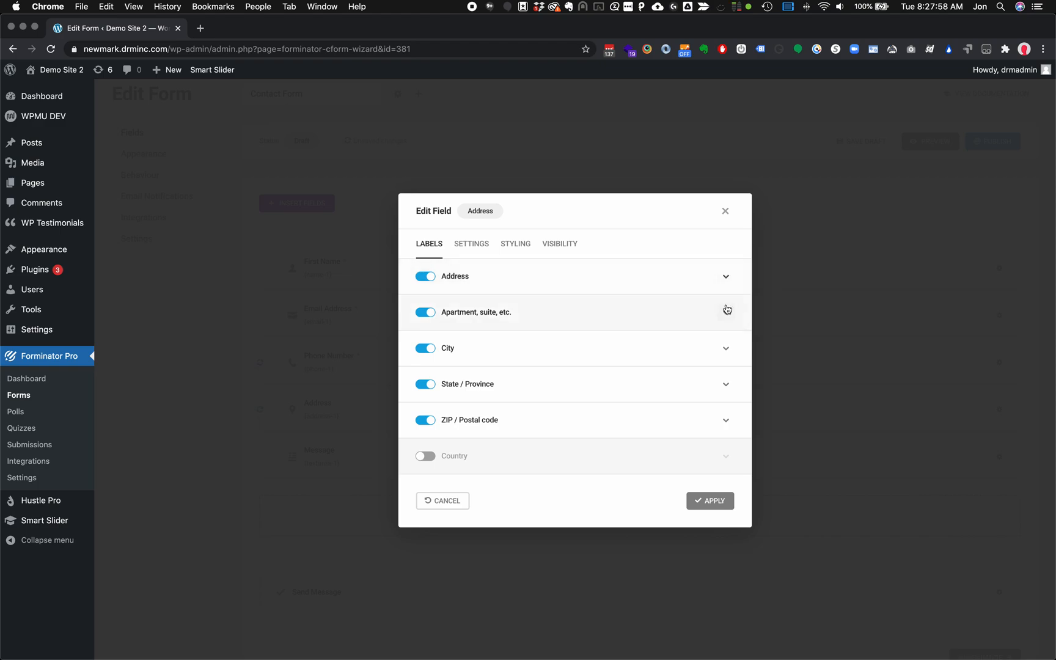
{"action": "left_click", "coordinate": [727, 349]}
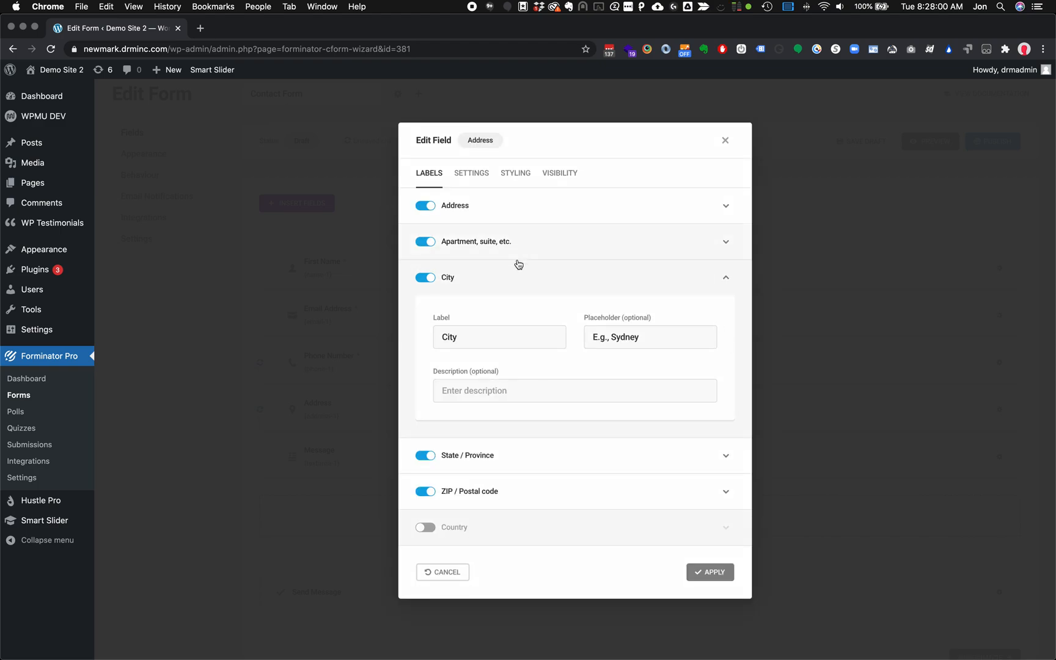
{"action": "triple_click", "coordinate": [619, 342]}
{"action": "double_click", "coordinate": [633, 337]}
{"action": "type", "text": "Mansf"}
{"action": "left_click", "coordinate": [724, 454]}
{"action": "double_click", "coordinate": [648, 519]}
{"action": "left_click", "coordinate": [698, 510]}
{"action": "key", "text": "alt+BackSpace"}
{"action": "key", "text": "alt+BackSpace"}
{"action": "key", "text": "alt+BackSpace"}
{"action": "type", "text": "Ohio"}
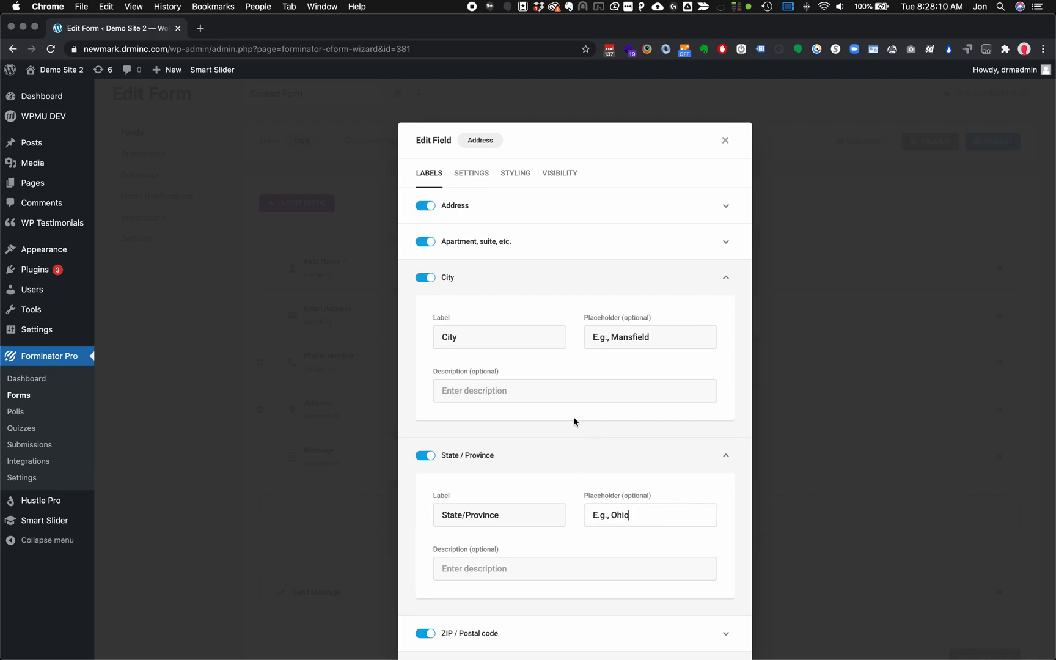
Set the street placeholder to '123 Main St' and ZIP to '44905', then apply
{"action": "left_click", "coordinate": [556, 210]}
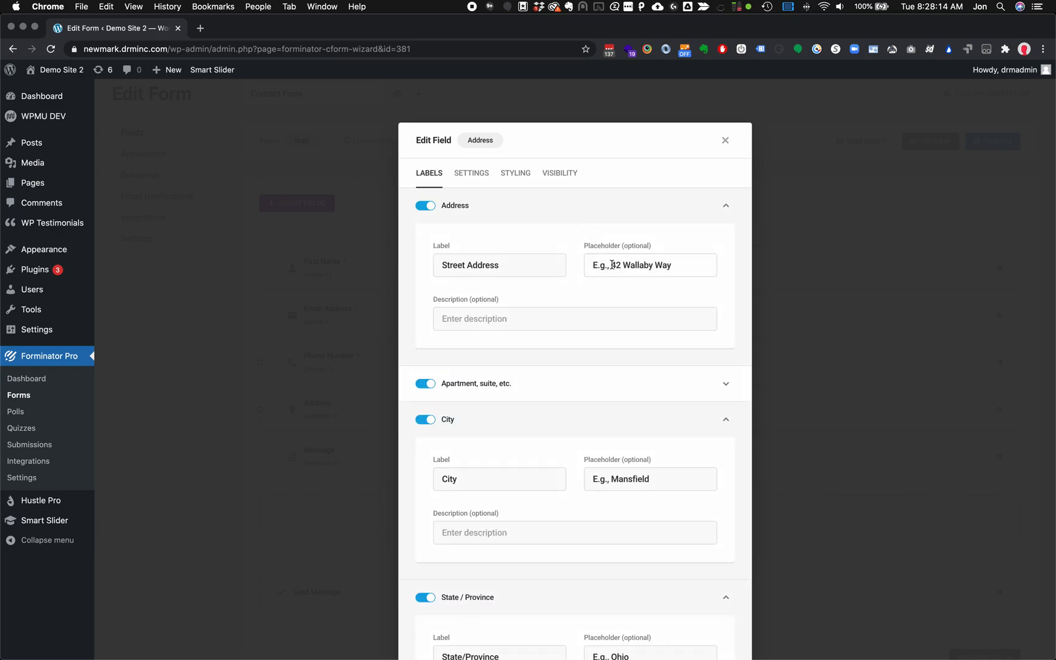
{"action": "left_click_drag", "start_coordinate": [612, 265], "coordinate": [689, 264]}
{"action": "type", "text": "123 Mai"}
{"action": "scroll", "coordinate": [678, 313], "scroll_direction": "down", "scroll_amount": 7}
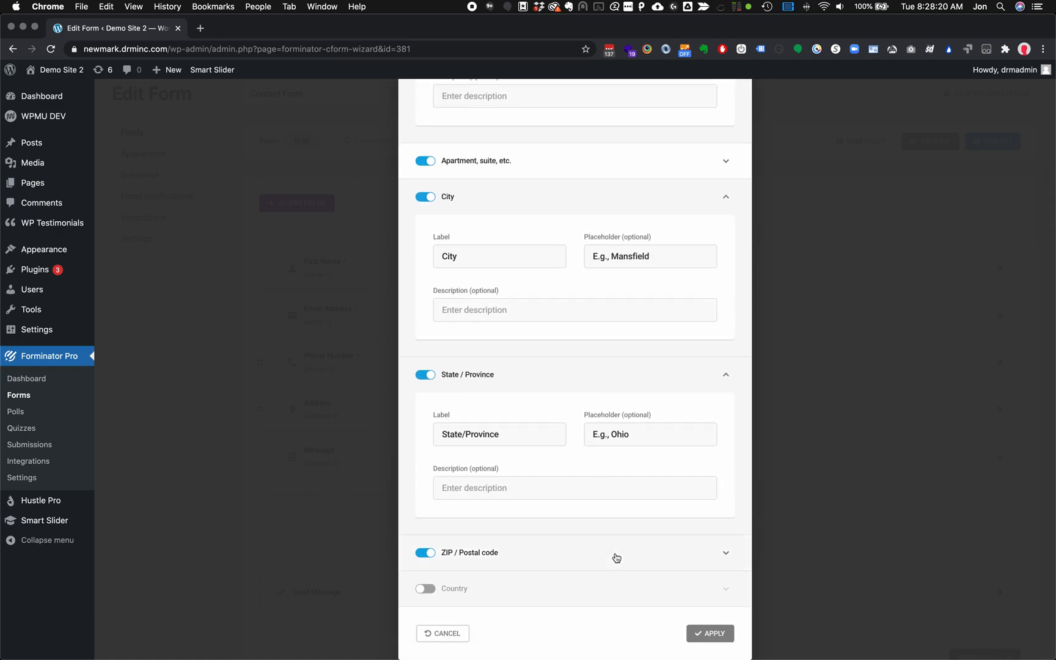
{"action": "left_click", "coordinate": [616, 558]}
{"action": "scroll", "coordinate": [666, 558], "scroll_direction": "down", "scroll_amount": 3}
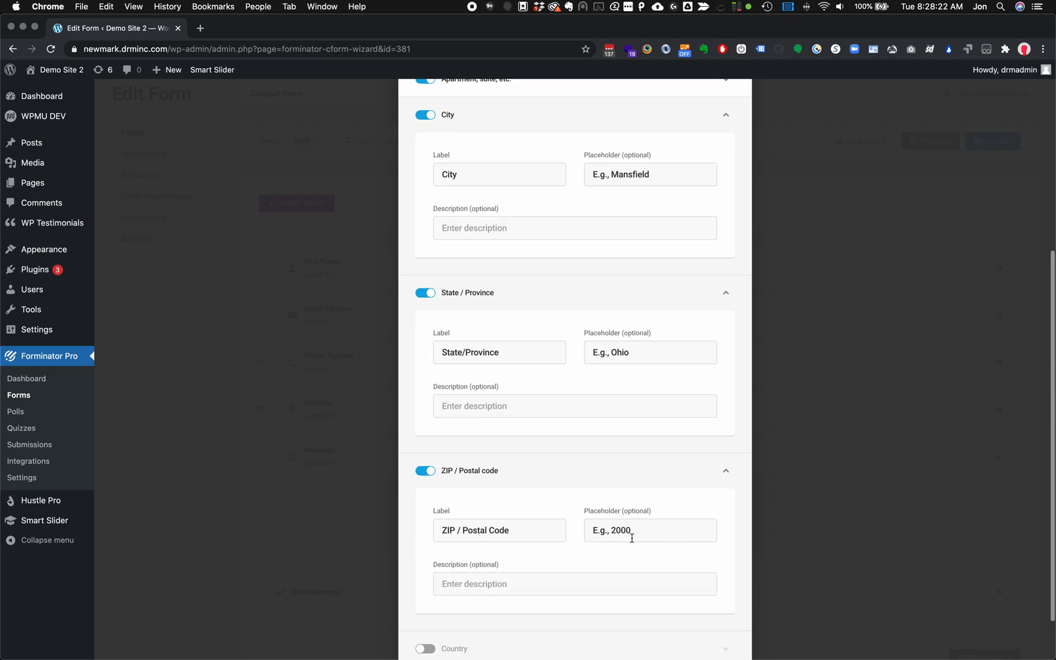
{"action": "double_click", "coordinate": [625, 531]}
{"action": "type", "text": "449"}
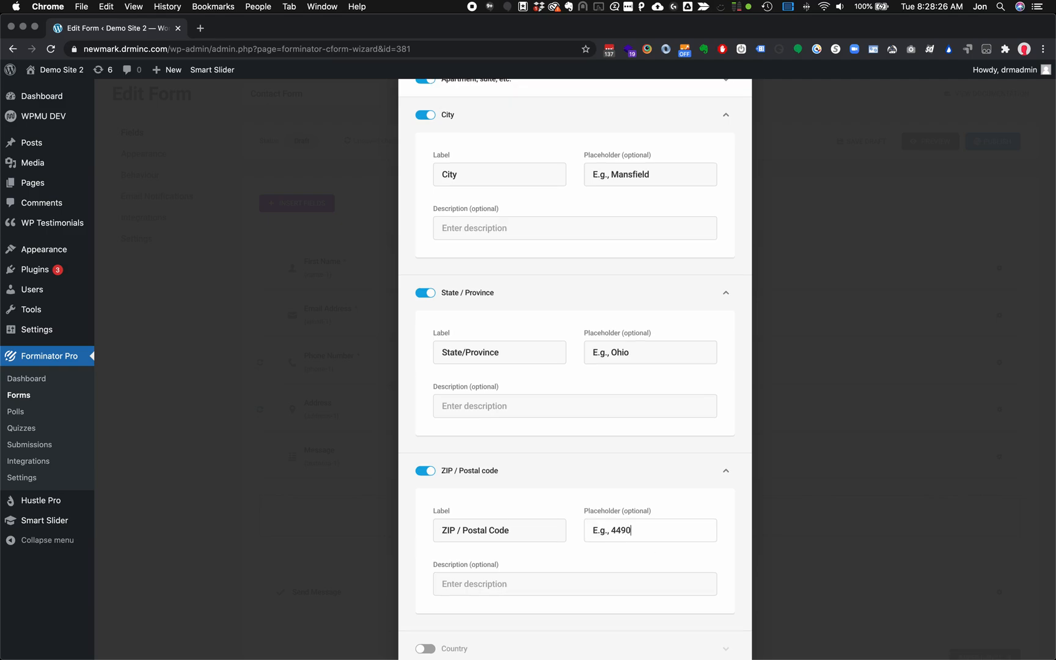
{"action": "type", "text": "05"}
{"action": "scroll", "coordinate": [673, 500], "scroll_direction": "down", "scroll_amount": 3}
{"action": "left_click", "coordinate": [707, 631]}
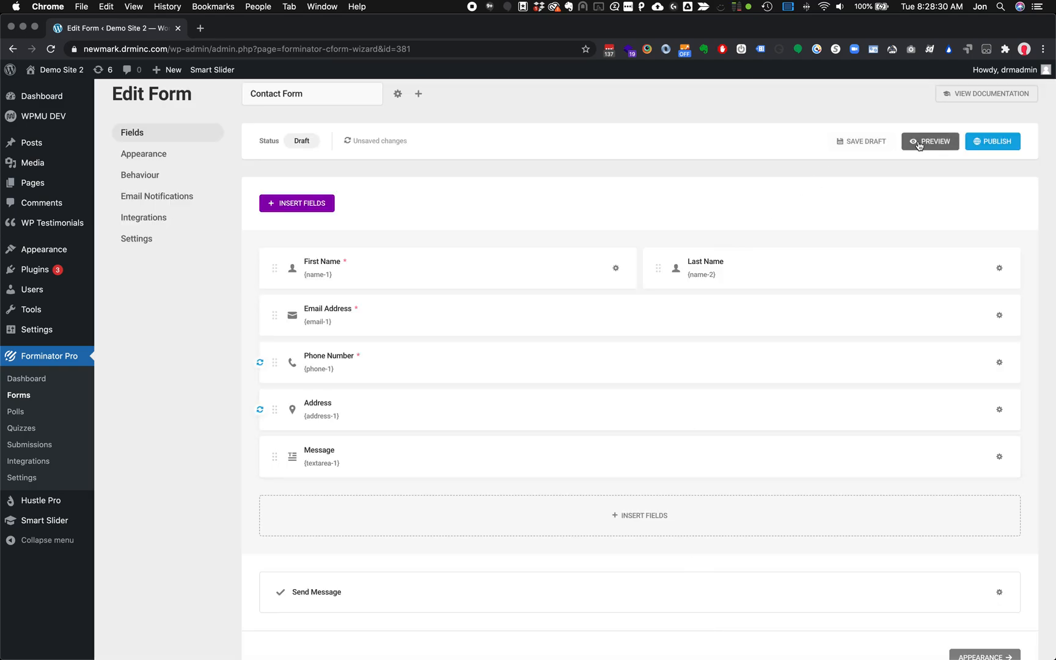
{"action": "left_click", "coordinate": [919, 141]}
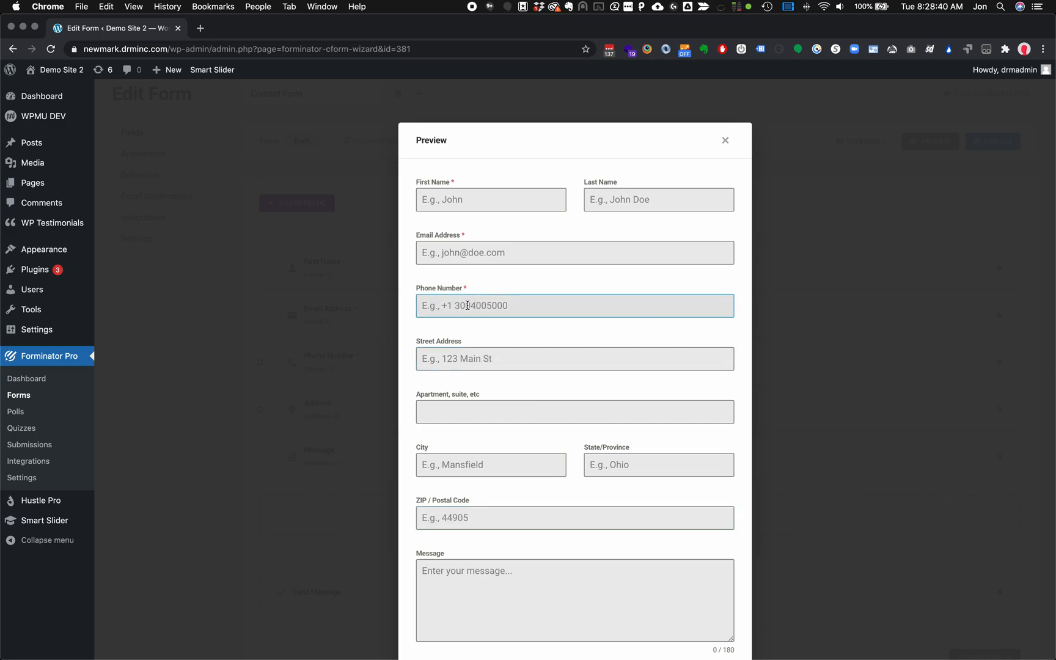
{"action": "left_click", "coordinate": [725, 141]}
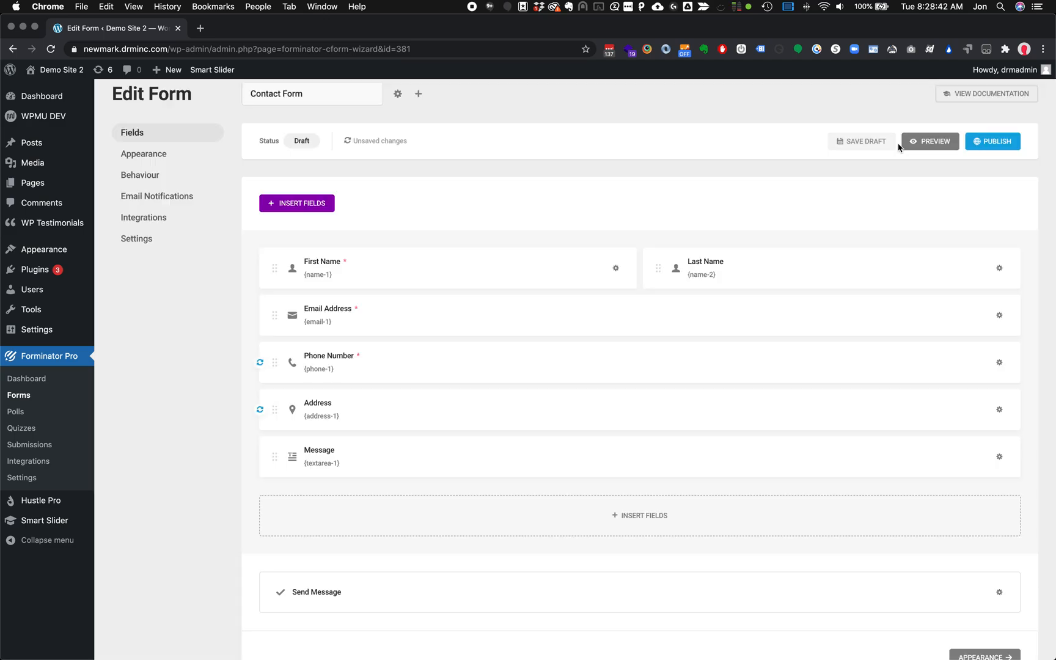
Replace the Phone Number placeholder's example number with one starting 419-525 and apply
{"action": "left_click", "coordinate": [999, 362]}
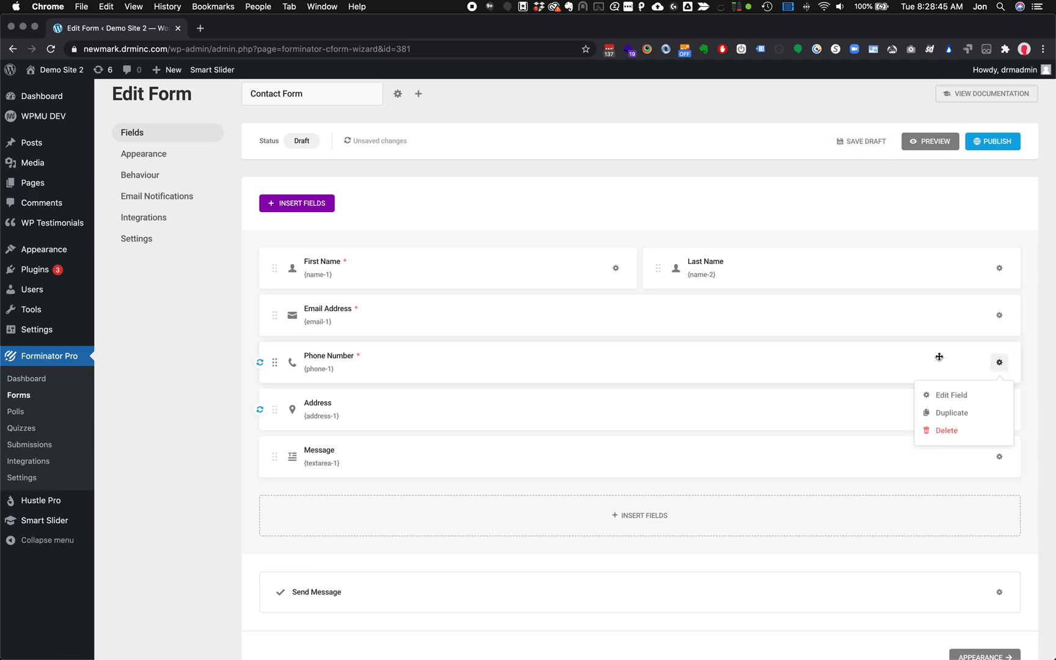
{"action": "left_click", "coordinate": [966, 395]}
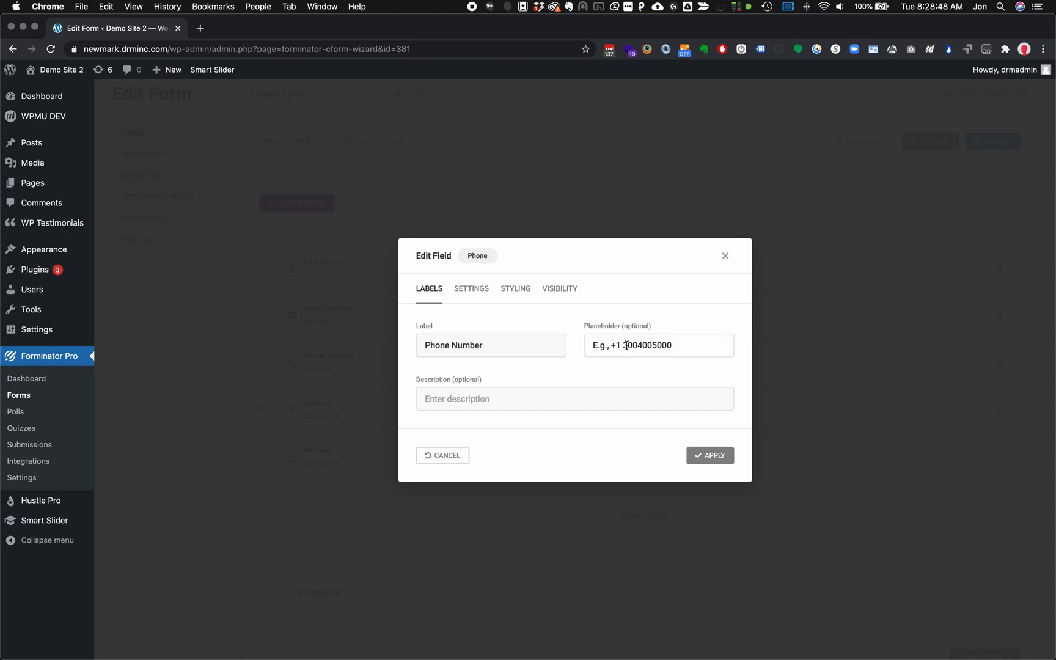
{"action": "left_click_drag", "start_coordinate": [623, 345], "coordinate": [738, 348]}
{"action": "left_click", "coordinate": [712, 455]}
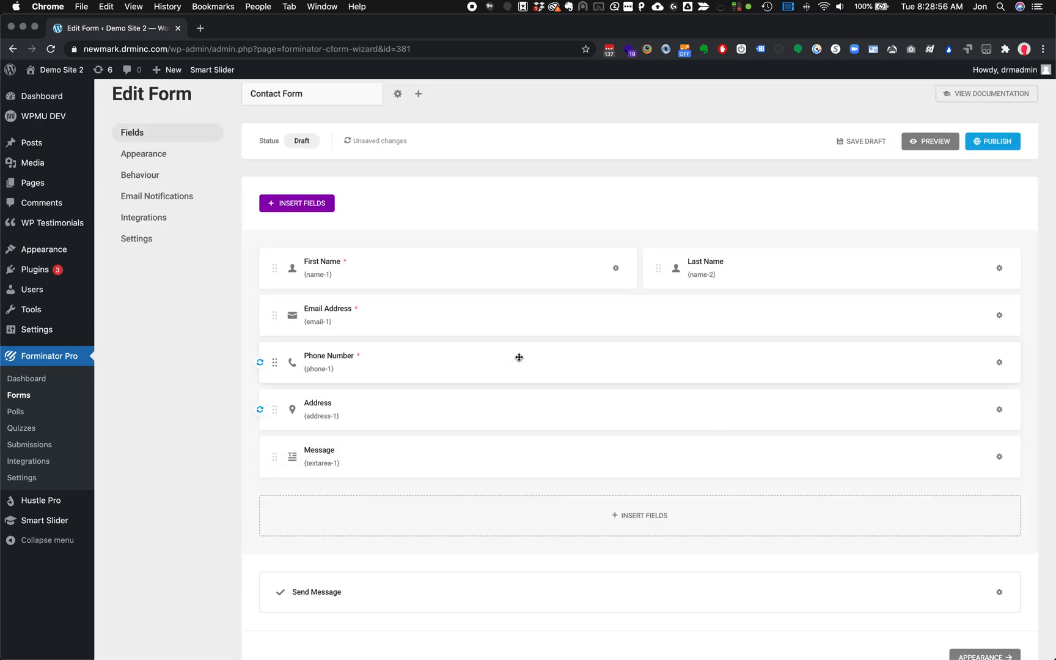
Save and publish Contact Form, copy shortcode [forminator_form id="381"], and open Pages
{"action": "left_click", "coordinate": [862, 144]}
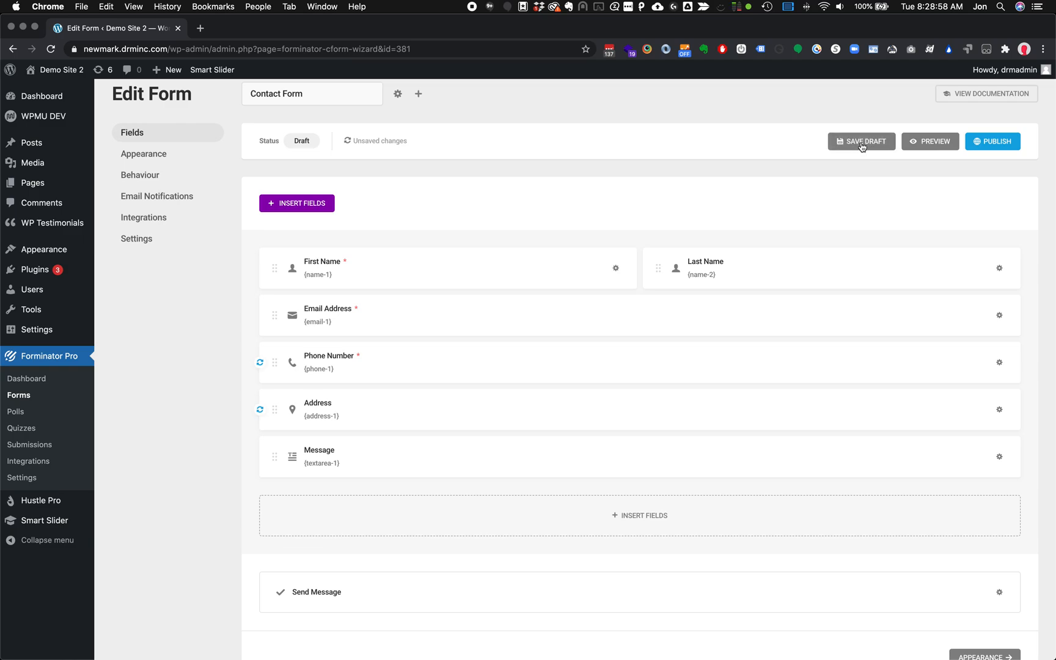
{"action": "left_click", "coordinate": [1011, 142]}
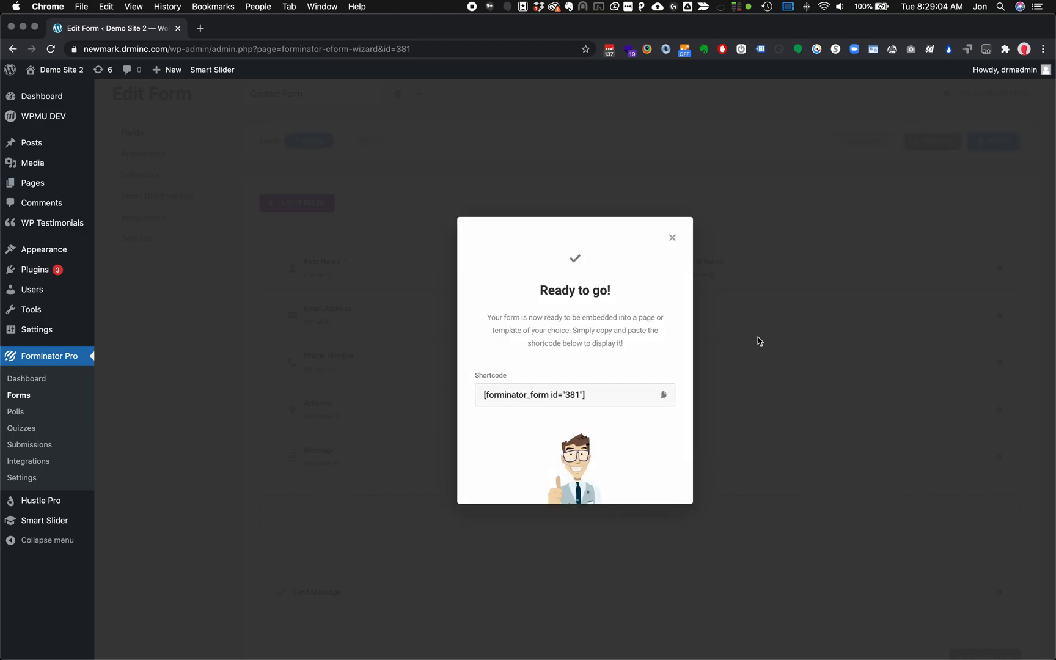
{"action": "left_click", "coordinate": [664, 397]}
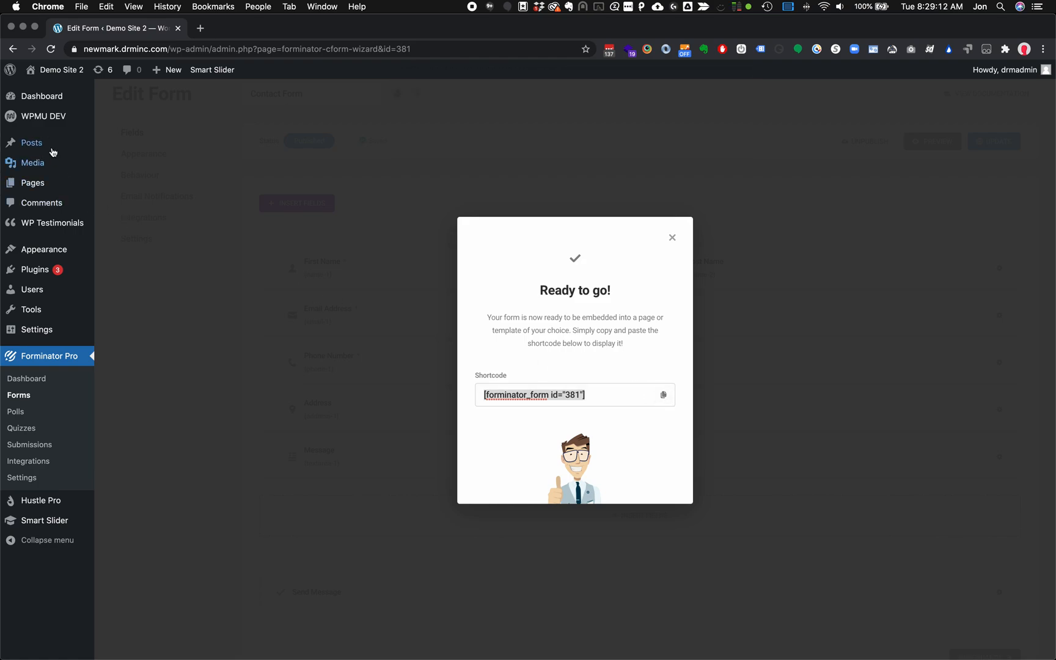
{"action": "left_click", "coordinate": [34, 182]}
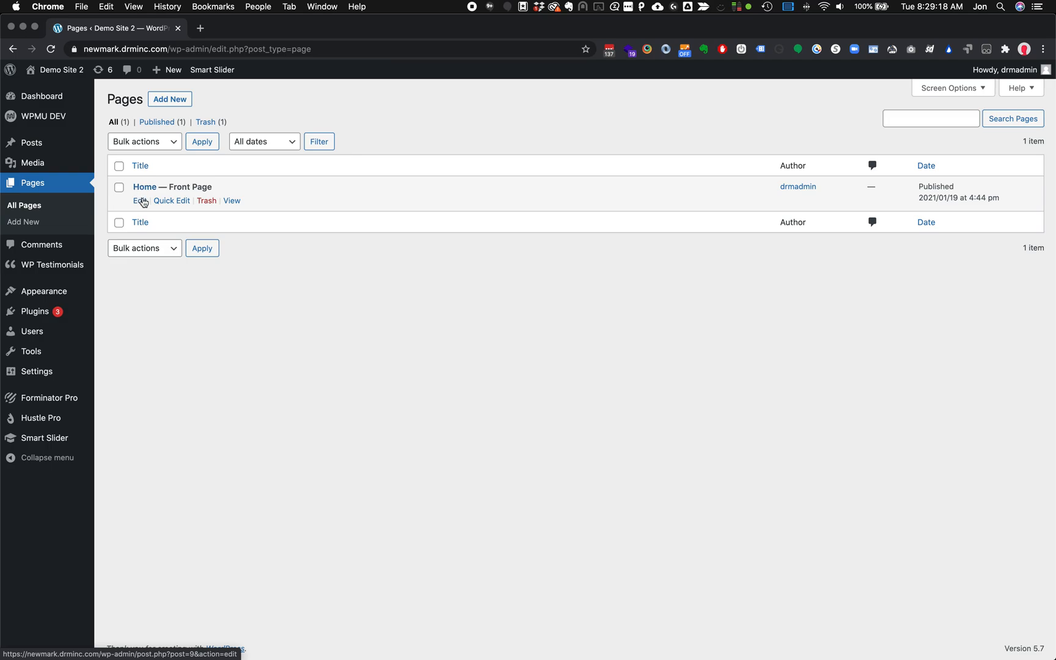
{"action": "left_click", "coordinate": [139, 201]}
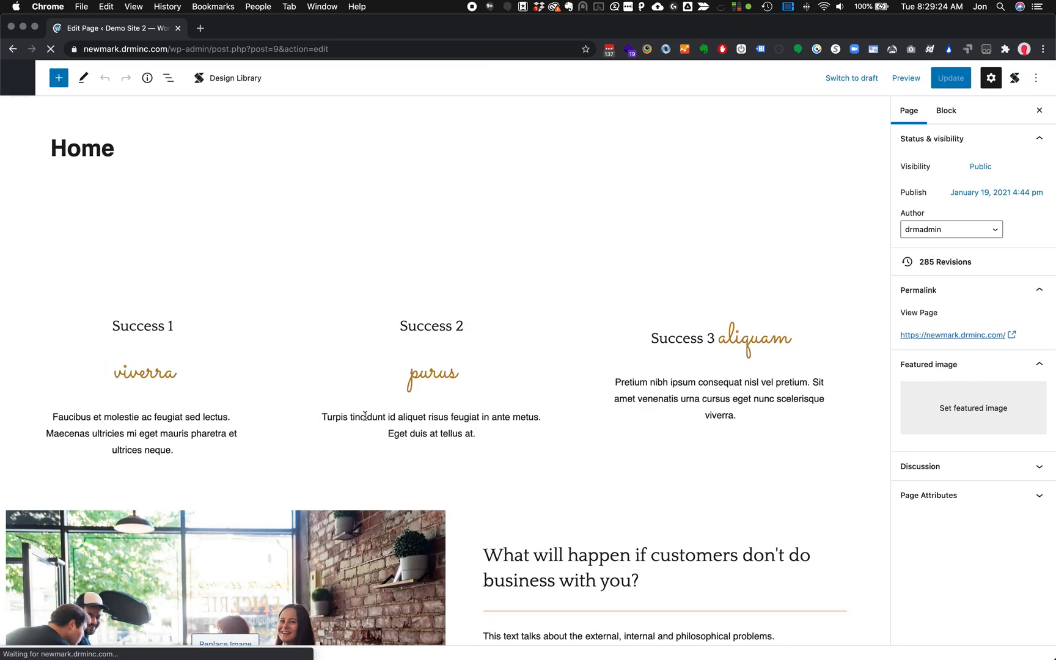
{"action": "scroll", "coordinate": [364, 416], "scroll_direction": "down", "scroll_amount": 20}
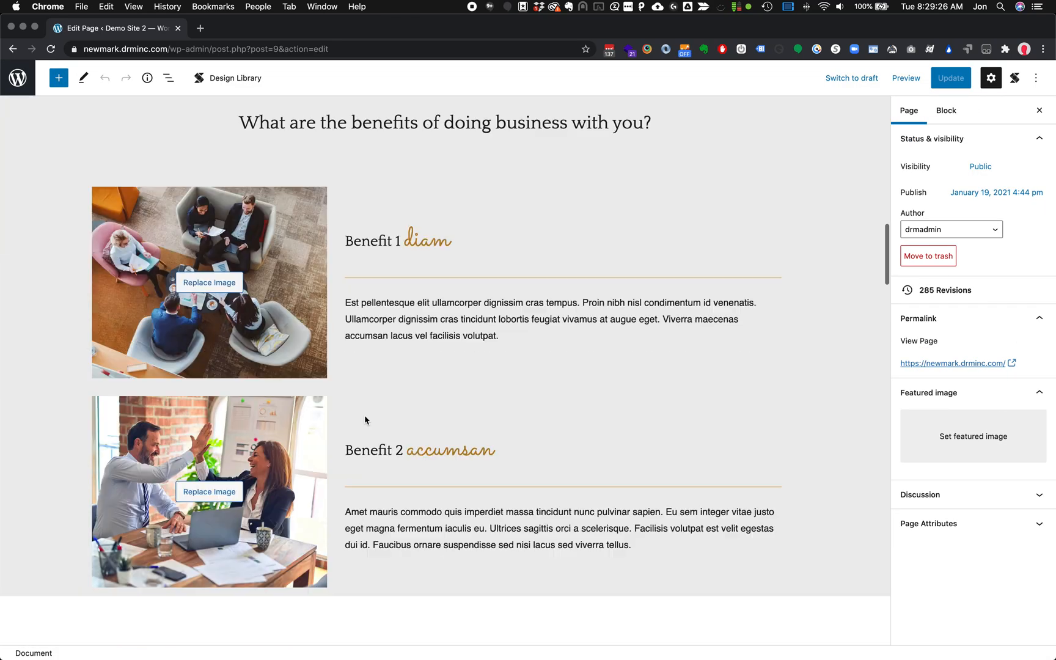
{"action": "scroll", "coordinate": [514, 313], "scroll_direction": "up", "scroll_amount": 5}
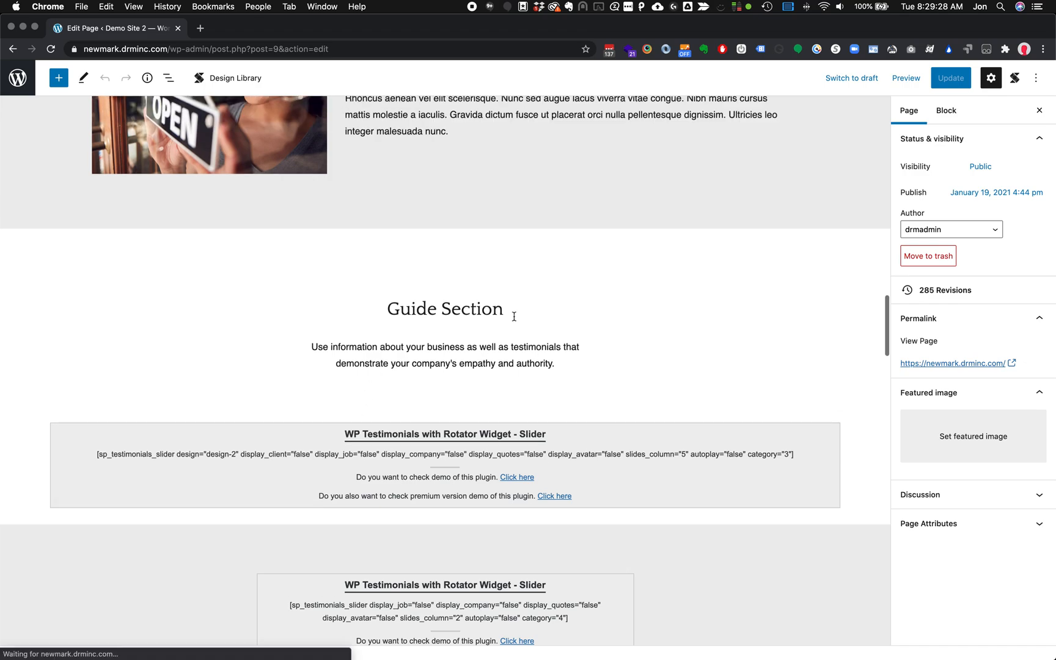
{"action": "left_click", "coordinate": [566, 363]}
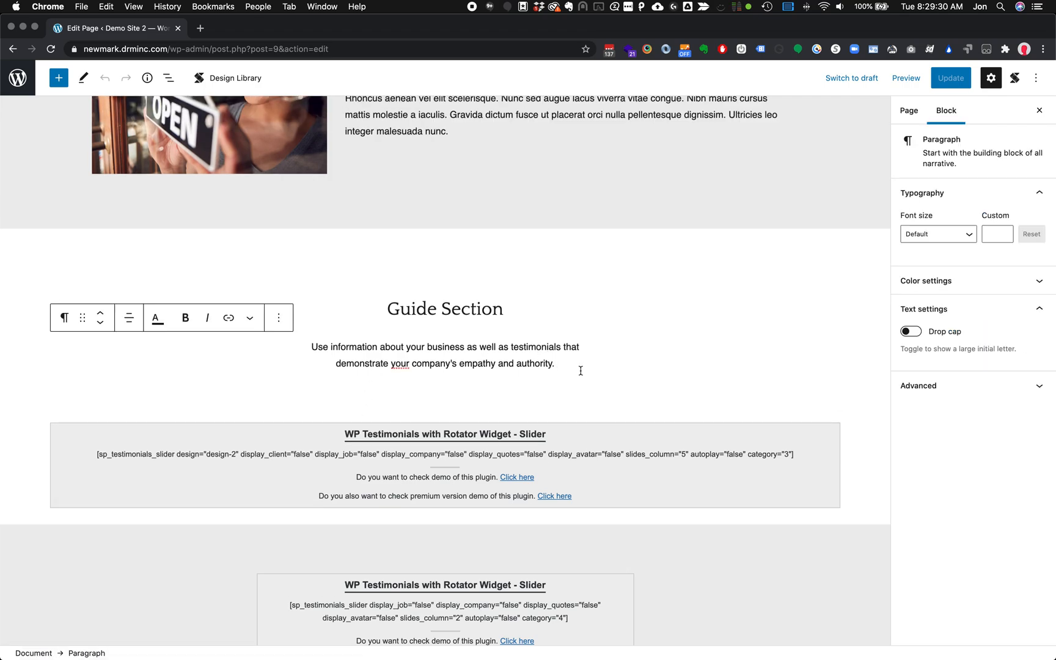
{"action": "left_click", "coordinate": [570, 400]}
{"action": "left_click", "coordinate": [568, 369]}
{"action": "key", "text": "Return"}
{"action": "key", "text": "super+v"}
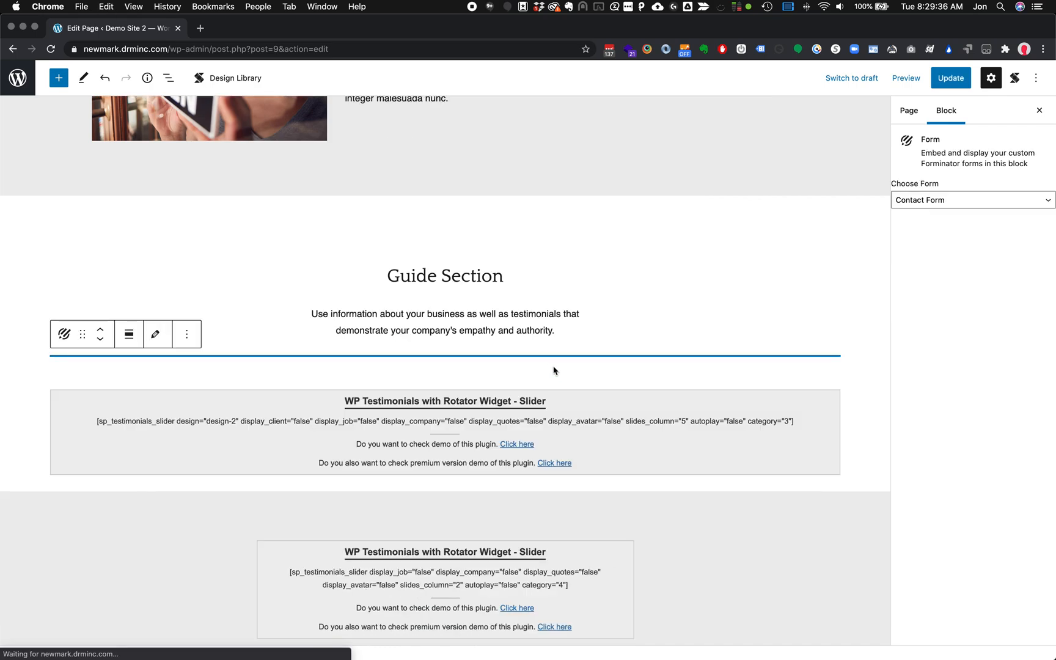
{"action": "scroll", "coordinate": [535, 450], "scroll_direction": "down", "scroll_amount": 10}
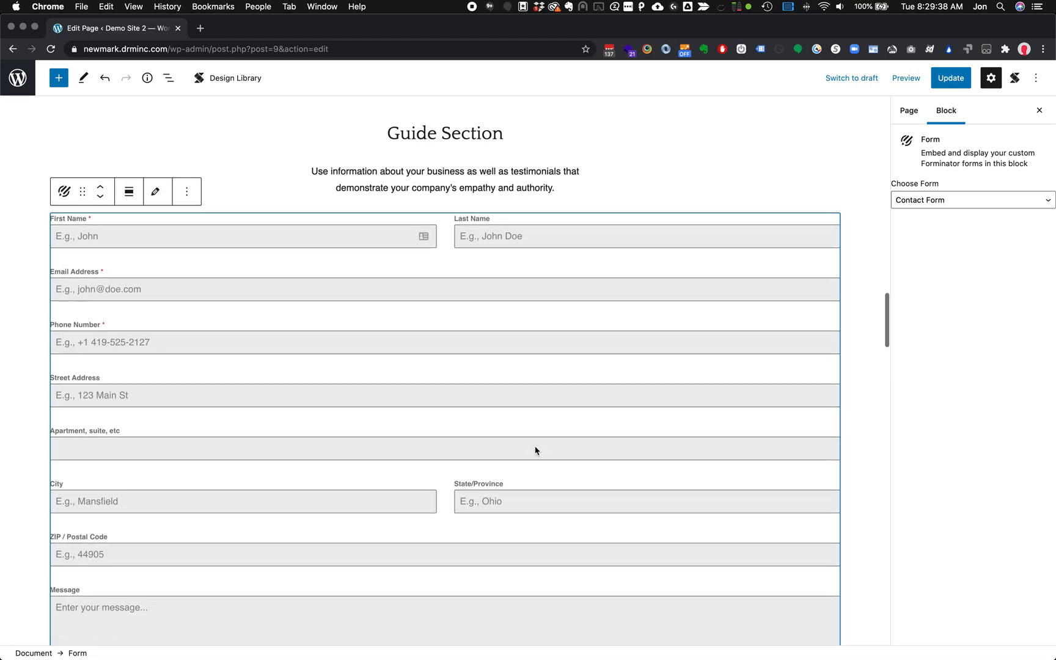
{"action": "scroll", "coordinate": [536, 452], "scroll_direction": "up", "scroll_amount": 5}
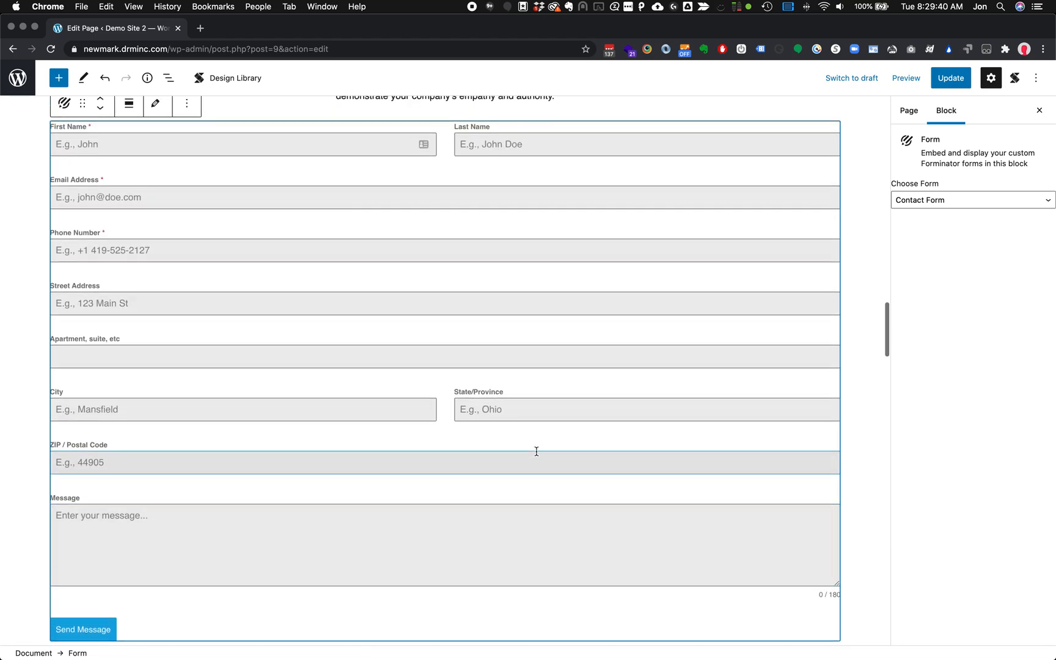
{"action": "scroll", "coordinate": [537, 455], "scroll_direction": "down", "scroll_amount": 2}
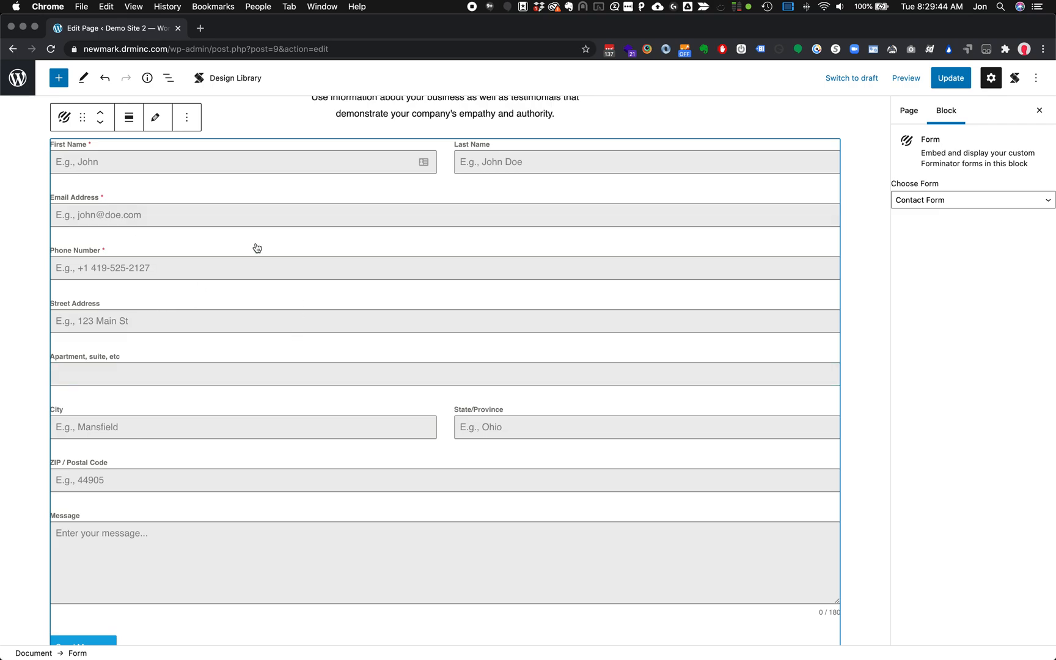
{"action": "scroll", "coordinate": [470, 347], "scroll_direction": "down", "scroll_amount": 3}
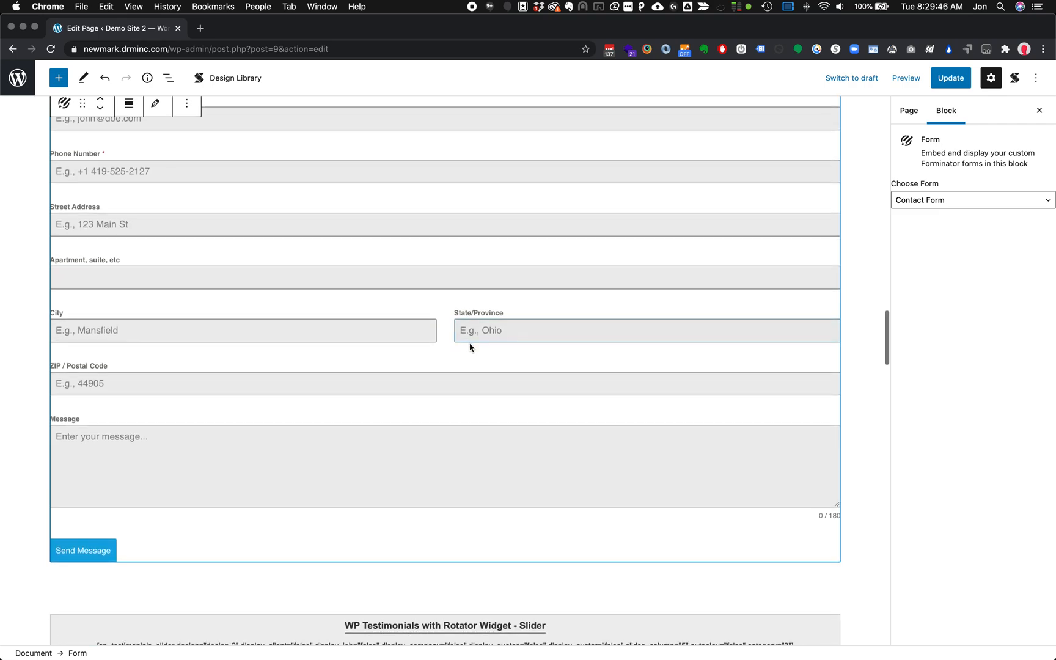
{"action": "scroll", "coordinate": [470, 344], "scroll_direction": "up", "scroll_amount": 1}
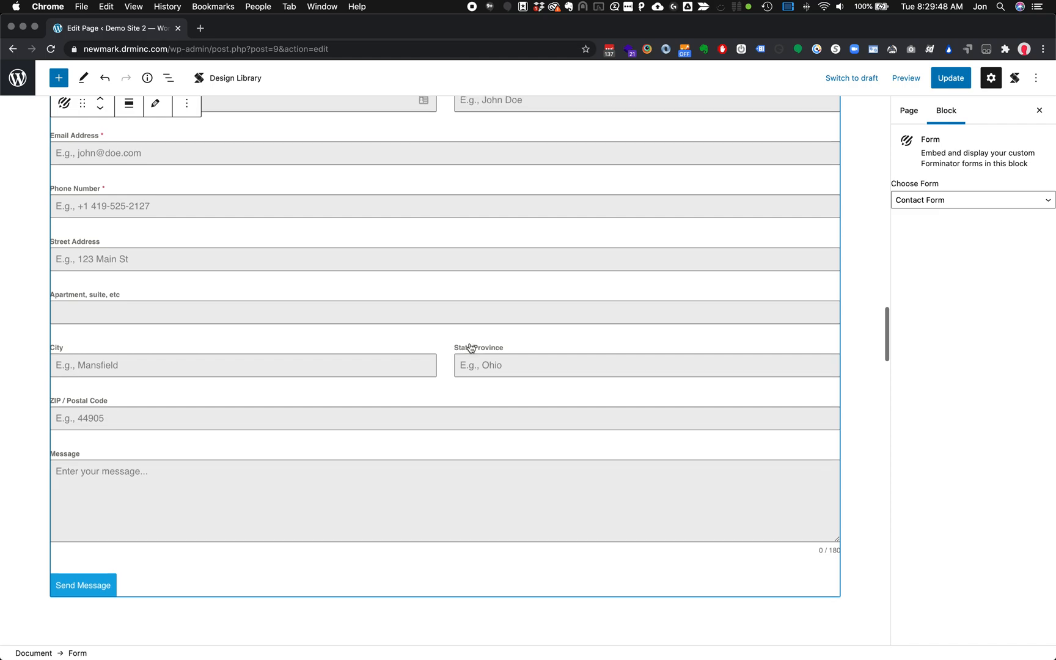
{"action": "scroll", "coordinate": [470, 347], "scroll_direction": "up", "scroll_amount": 6}
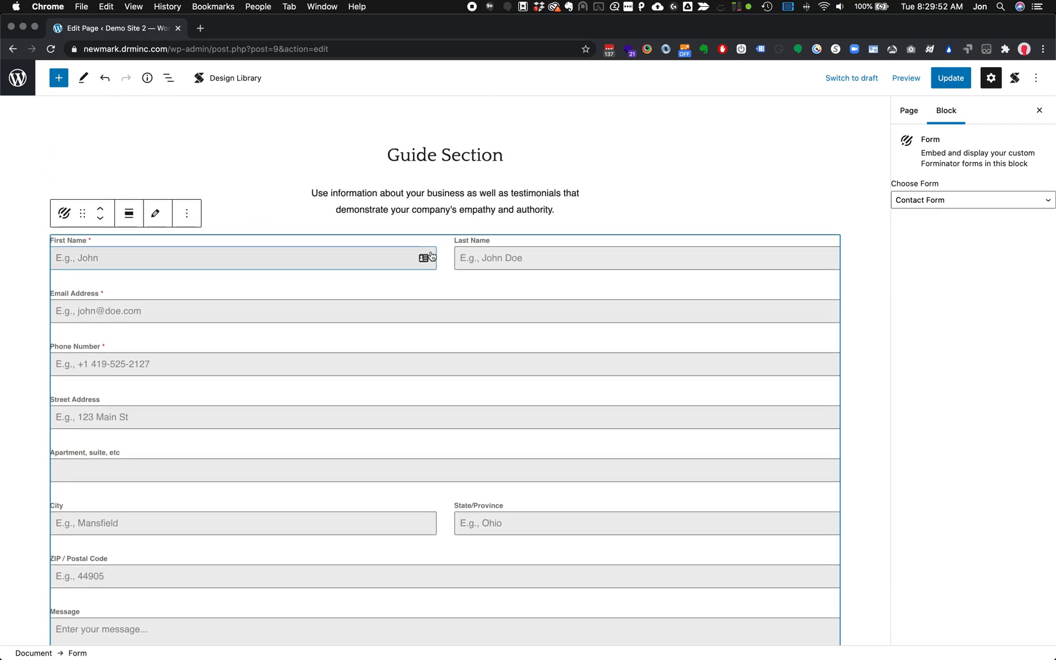
Remove the old form block and insert a Form block showing Contact Form after the Spacer
{"action": "left_click", "coordinate": [187, 215]}
{"action": "left_click", "coordinate": [225, 475]}
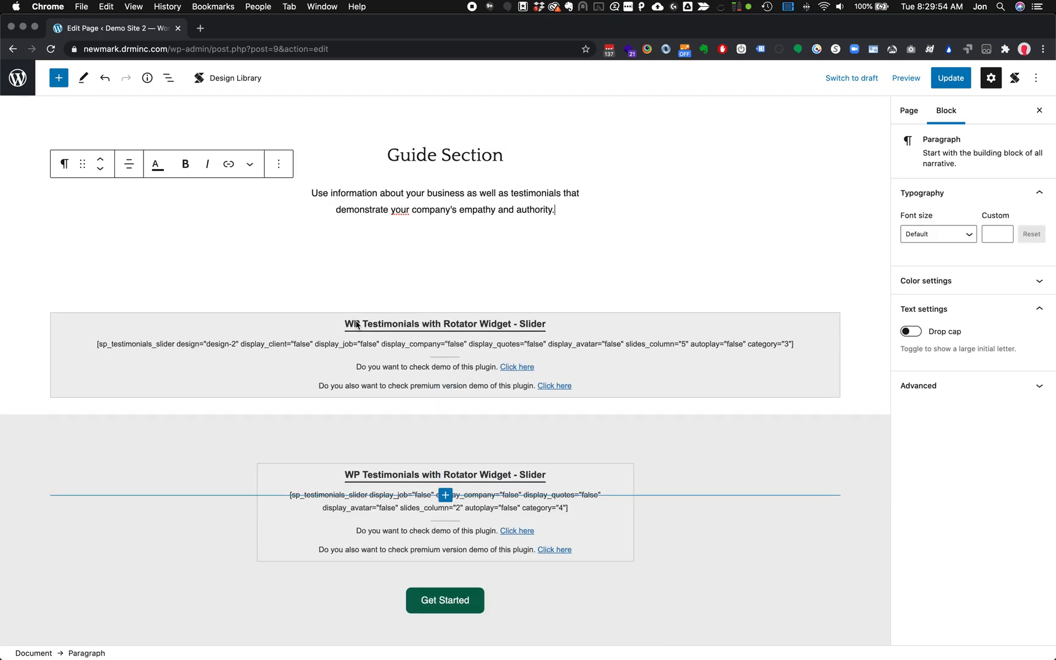
{"action": "left_click", "coordinate": [444, 246]}
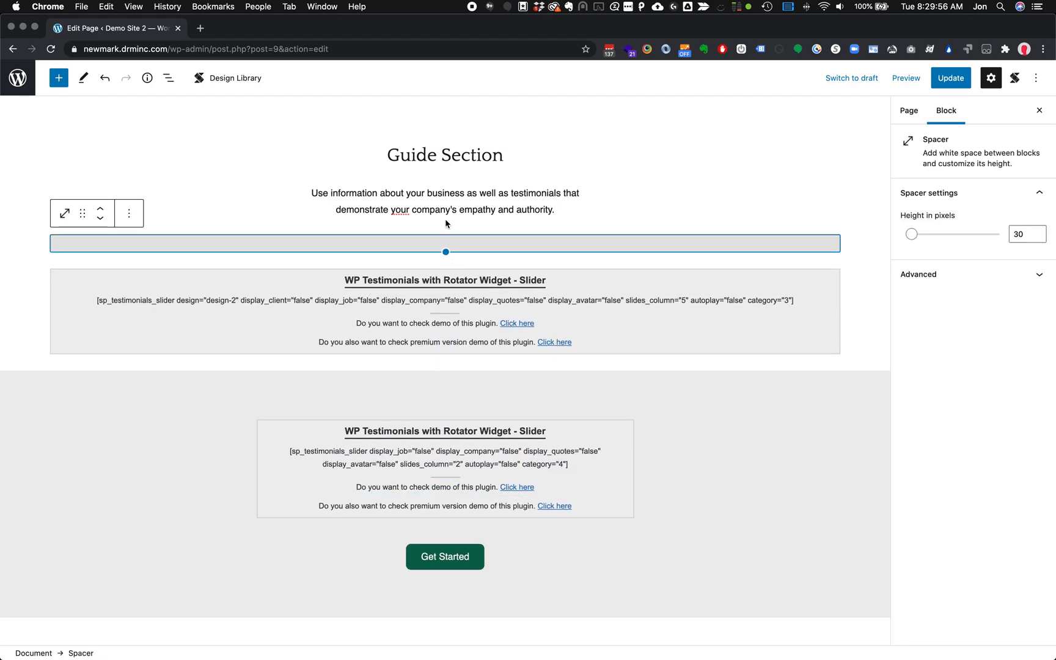
{"action": "left_click", "coordinate": [449, 262]}
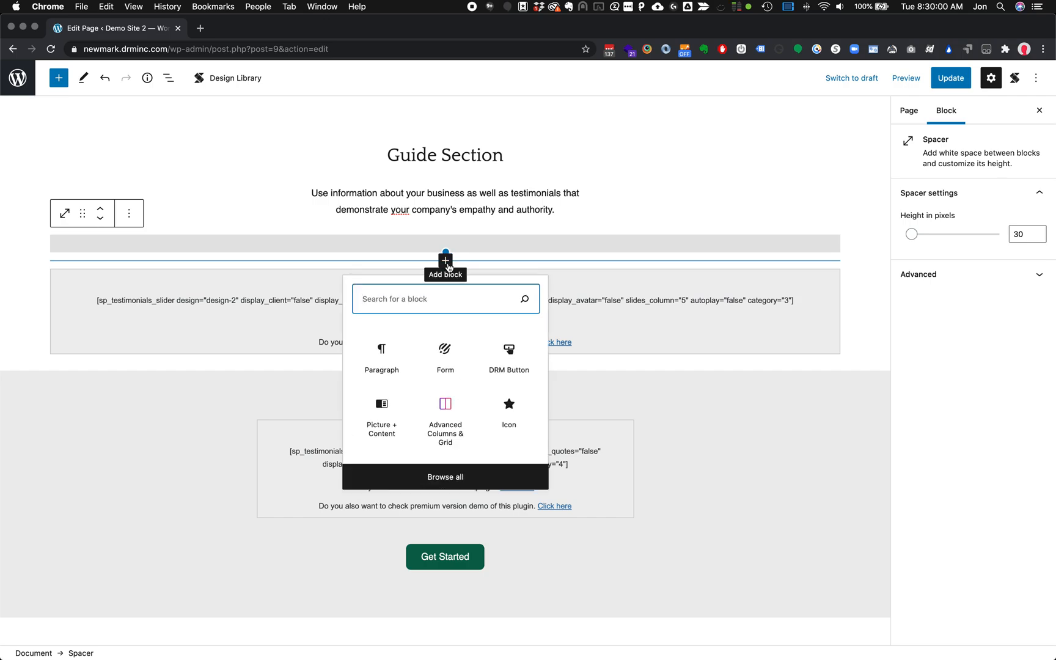
{"action": "type", "text": "form"}
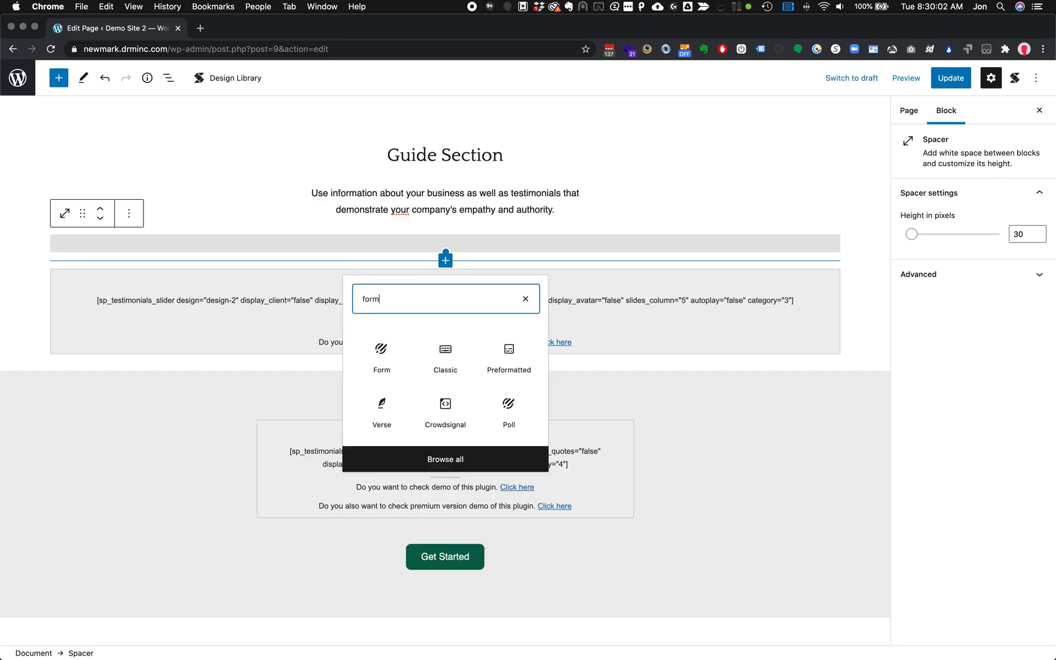
{"action": "left_click", "coordinate": [369, 369]}
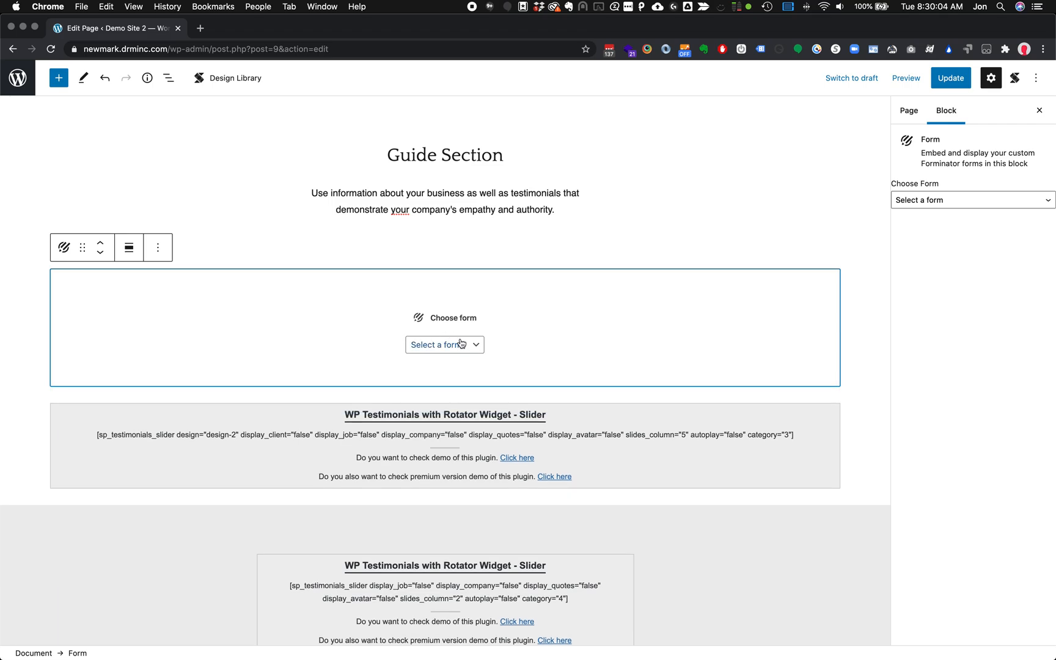
{"action": "left_click", "coordinate": [455, 346]}
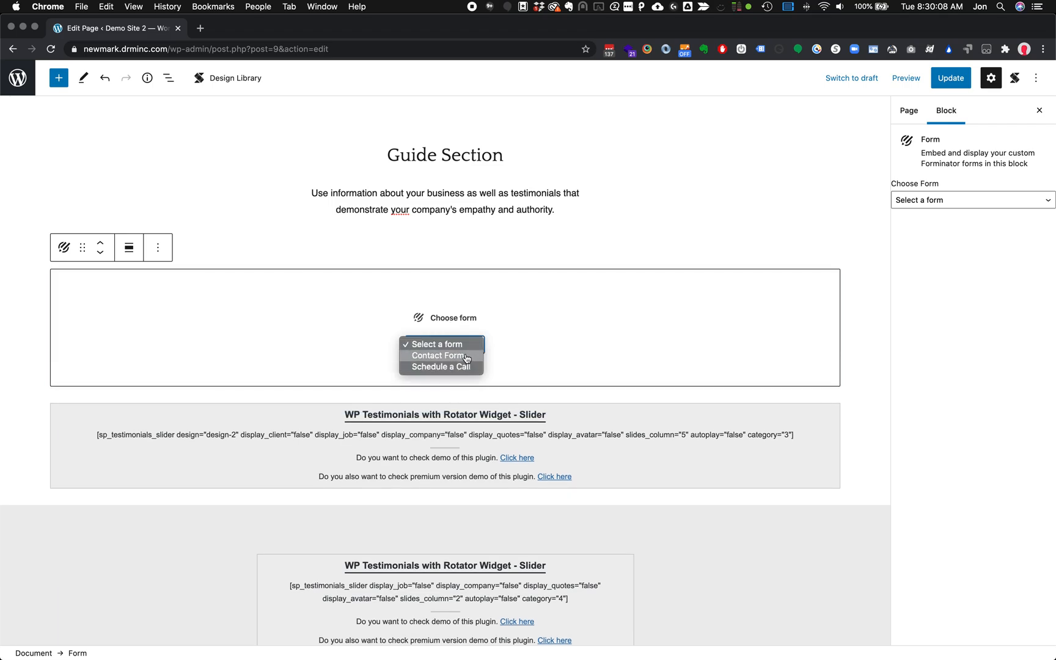
{"action": "left_click", "coordinate": [466, 356]}
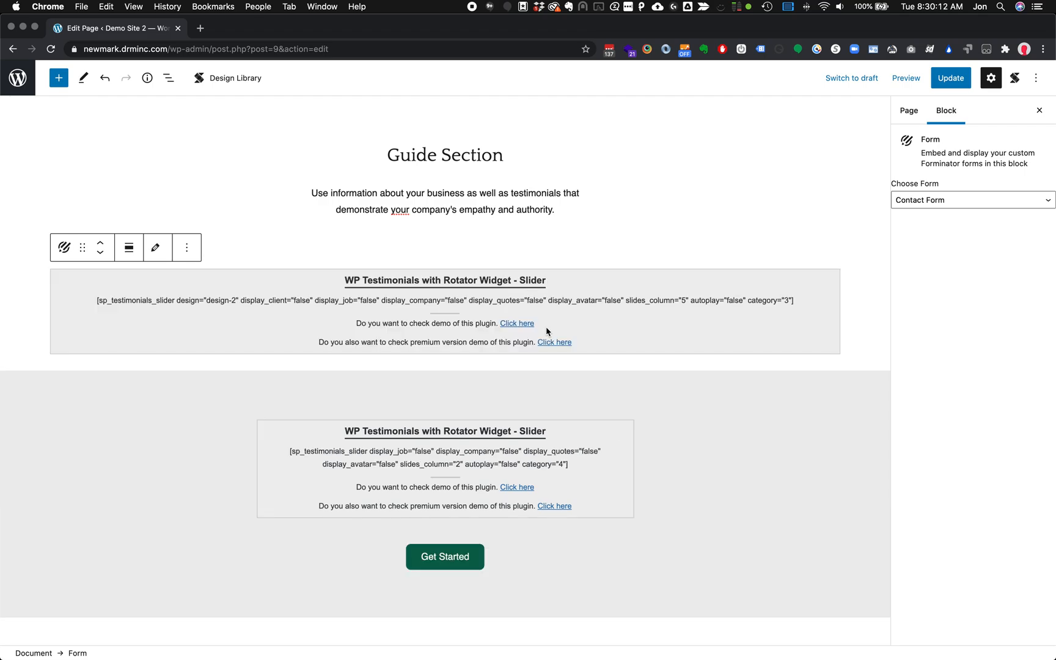
{"action": "scroll", "coordinate": [233, 526], "scroll_direction": "down", "scroll_amount": 6}
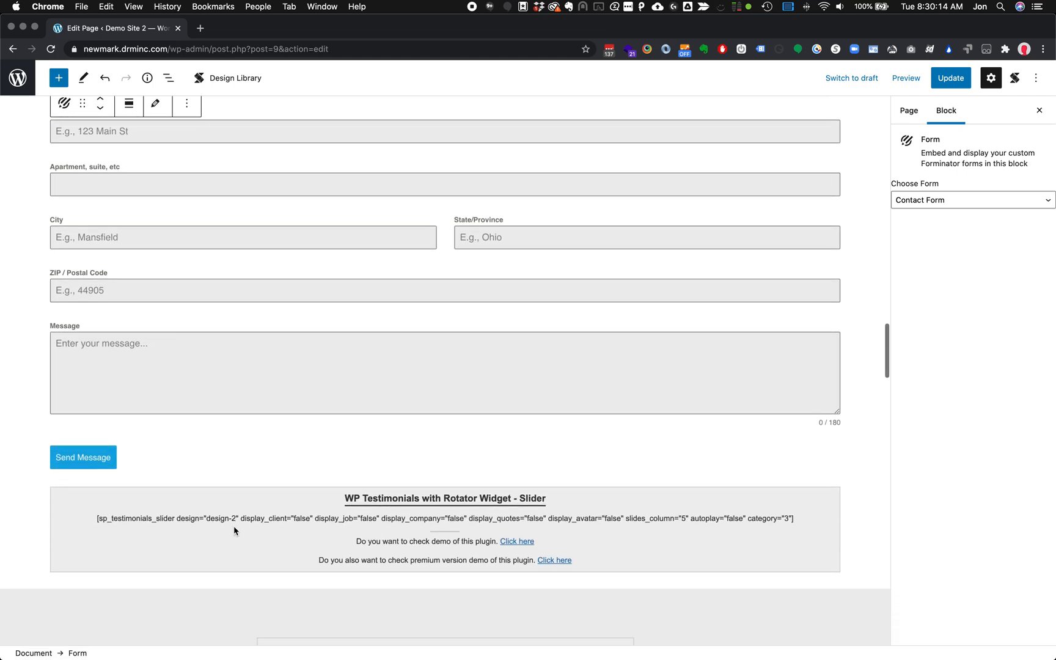
{"action": "scroll", "coordinate": [234, 525], "scroll_direction": "up", "scroll_amount": 3}
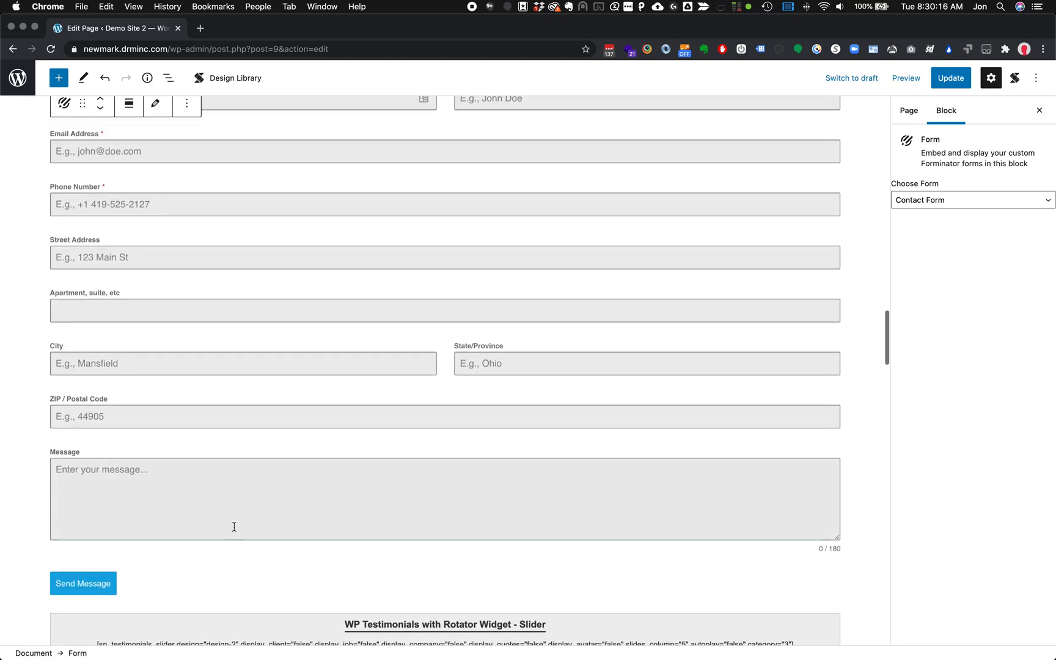
Leave the page editor and view Contact Form's stats: 0 views, 0 submissions, 0% conversion
{"action": "scroll", "coordinate": [233, 526], "scroll_direction": "up", "scroll_amount": 8}
{"action": "left_click", "coordinate": [9, 83]}
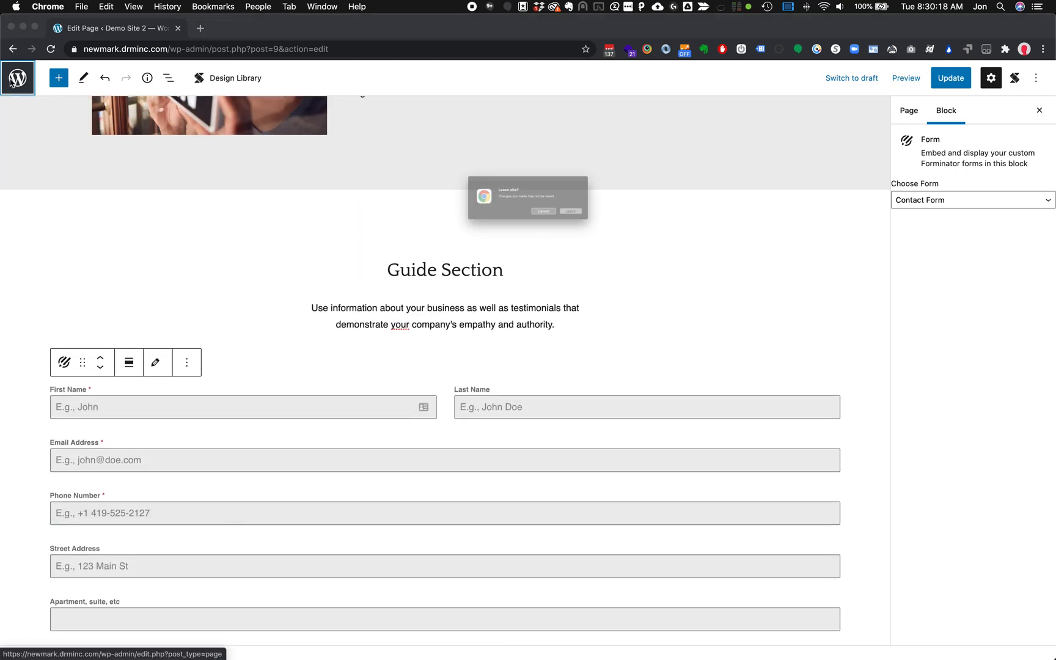
{"action": "left_click", "coordinate": [605, 226]}
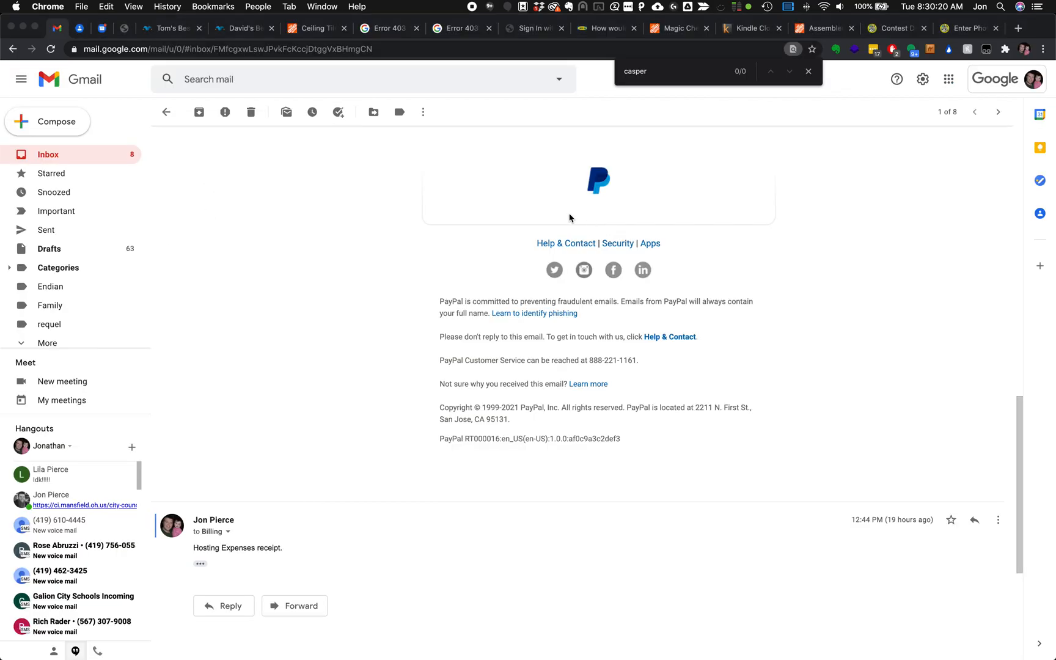
{"action": "key", "text": "super+grave"}
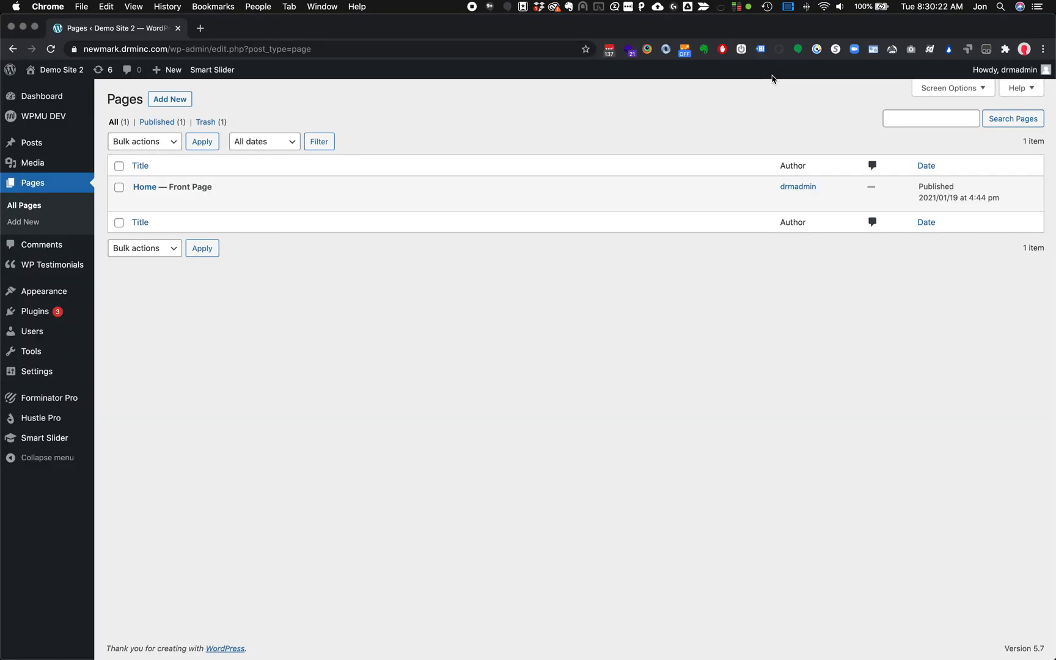
{"action": "left_click", "coordinate": [60, 403]}
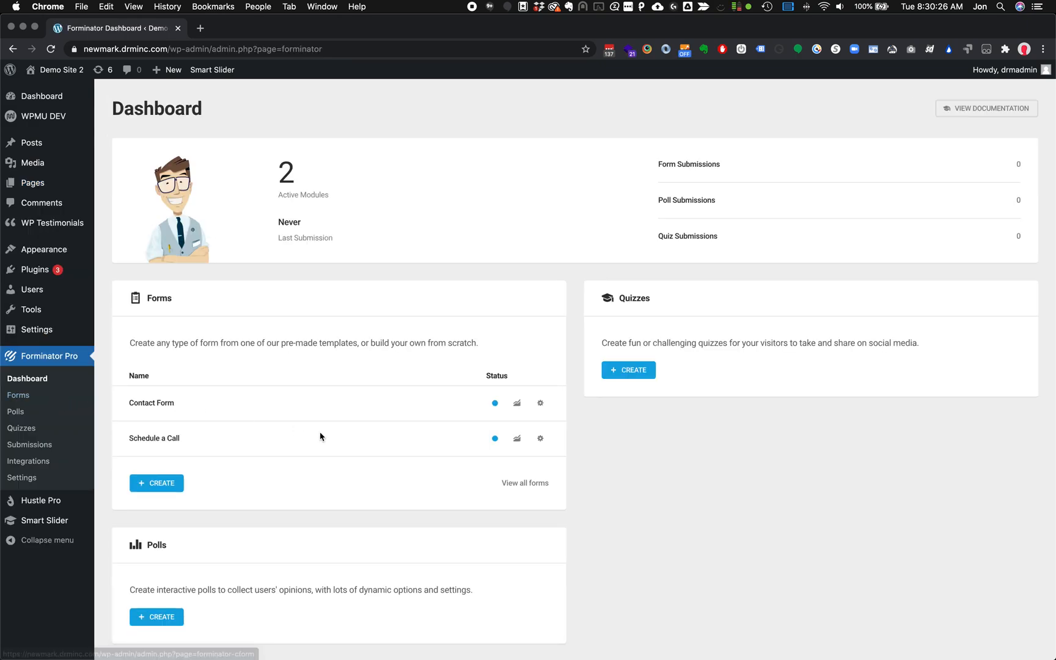
{"action": "left_click", "coordinate": [523, 407]}
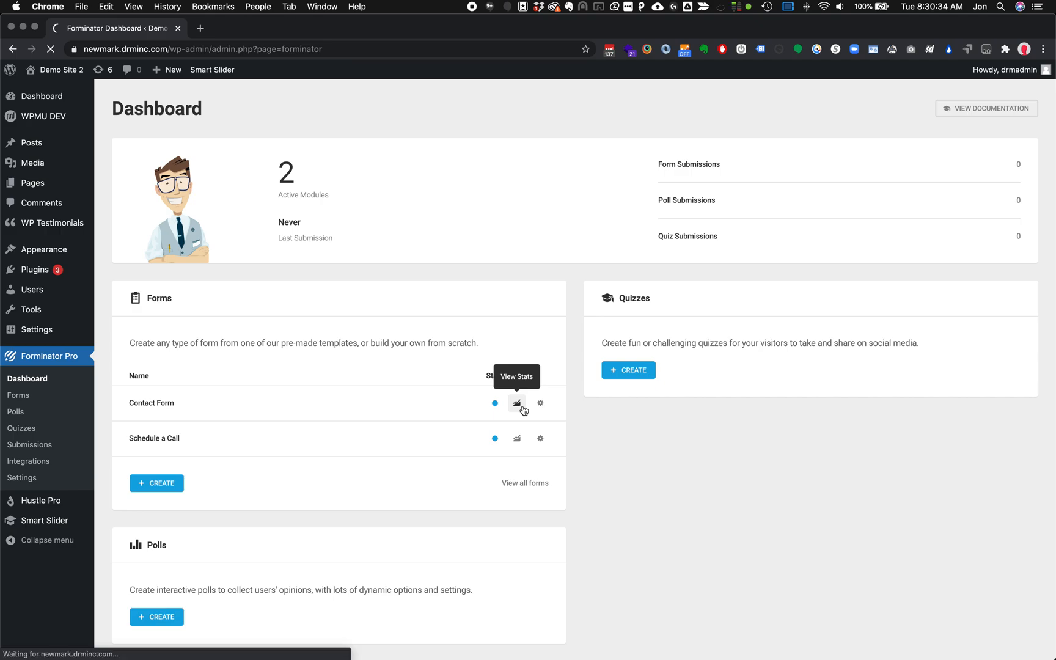
{"action": "scroll", "coordinate": [524, 410], "scroll_direction": "down", "scroll_amount": 2}
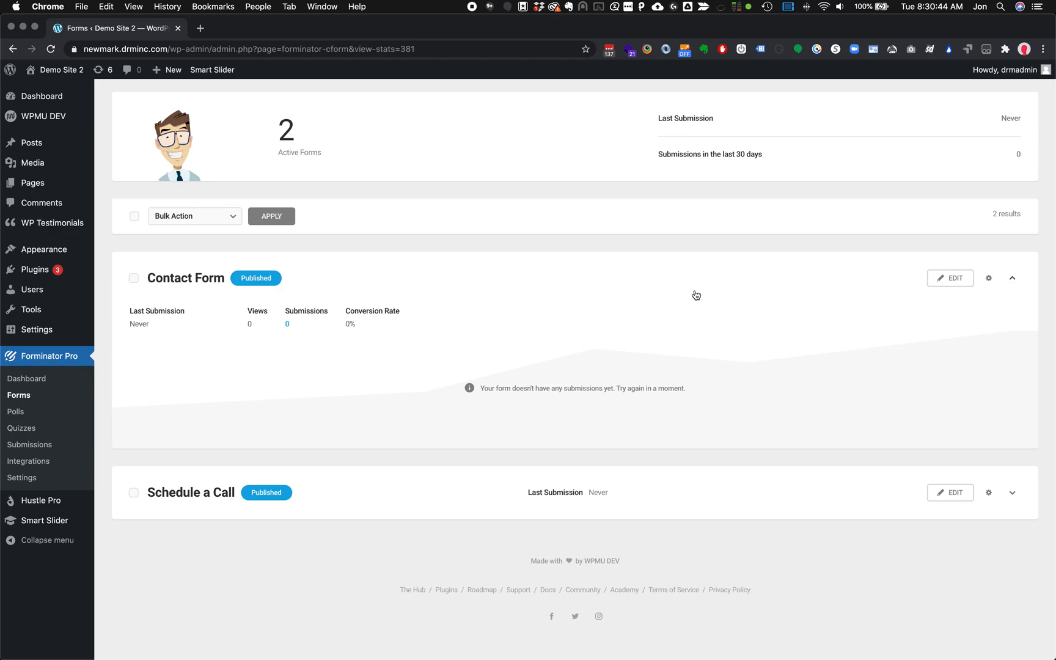
Open Contact Form in the editor, check the empty Submissions page, and return to Forms
{"action": "left_click", "coordinate": [960, 278]}
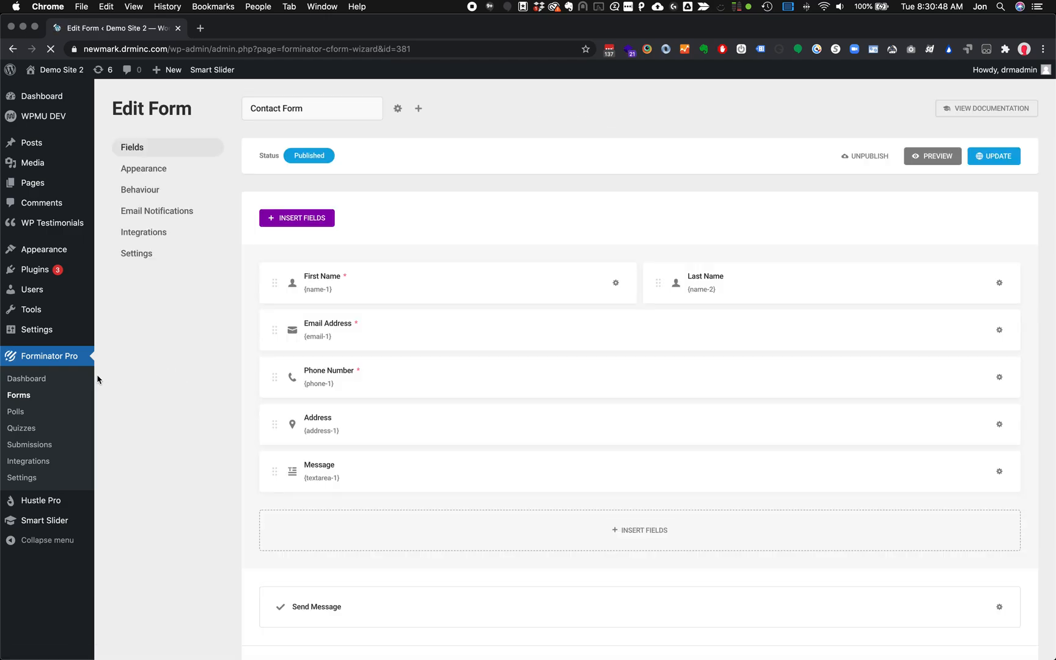
{"action": "left_click", "coordinate": [34, 445]}
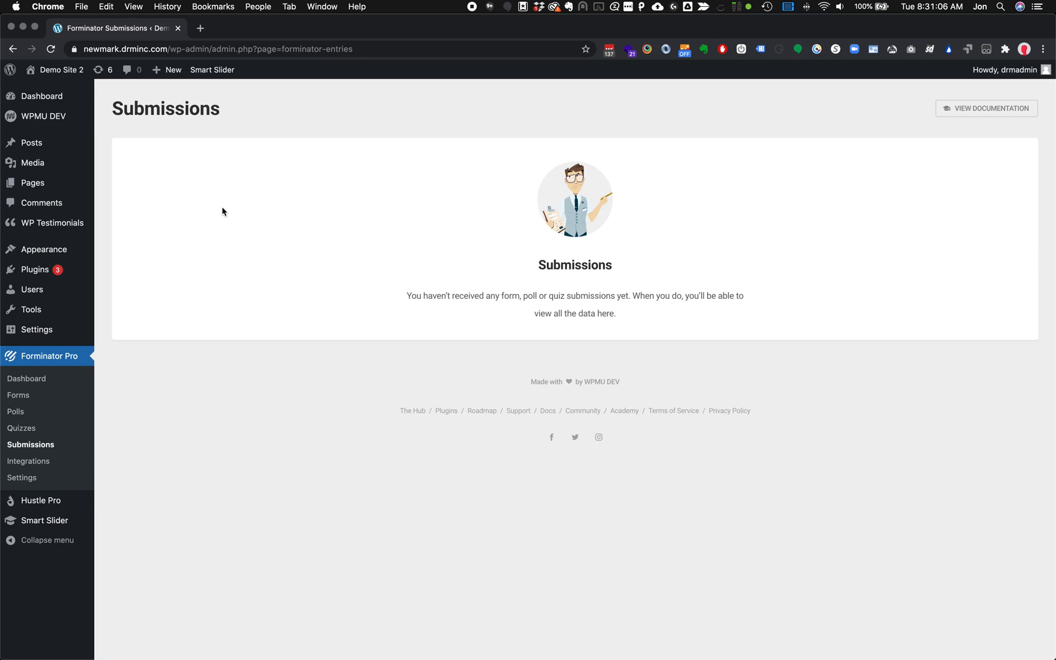
{"action": "left_click", "coordinate": [33, 402]}
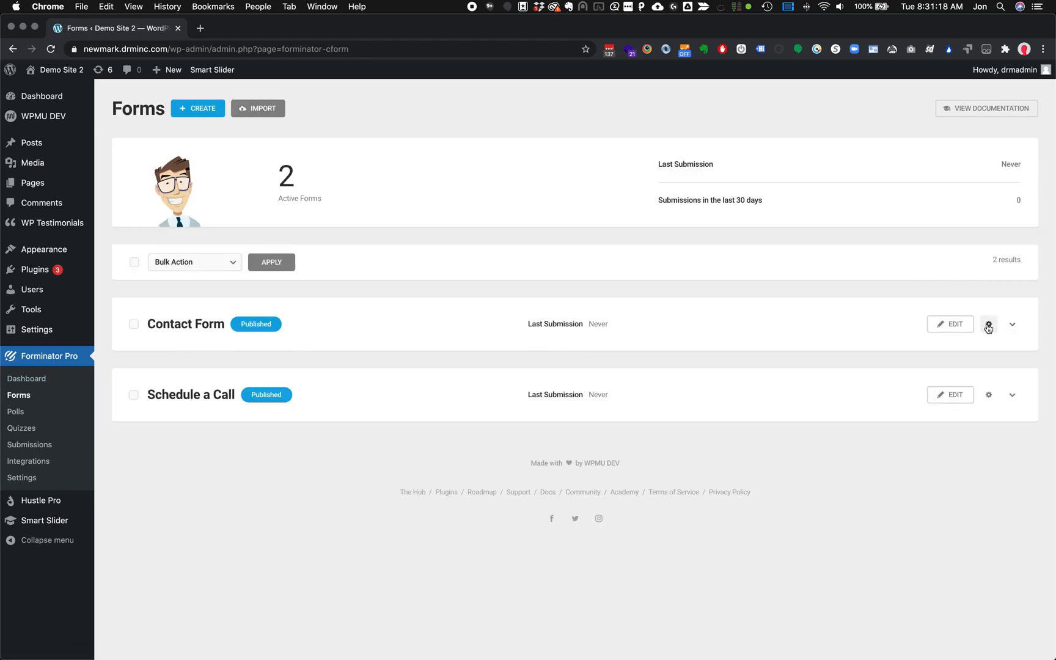
Open the Contact Form in the editor at its Email Notifications section, showing only Admin Email
{"action": "left_click", "coordinate": [988, 326]}
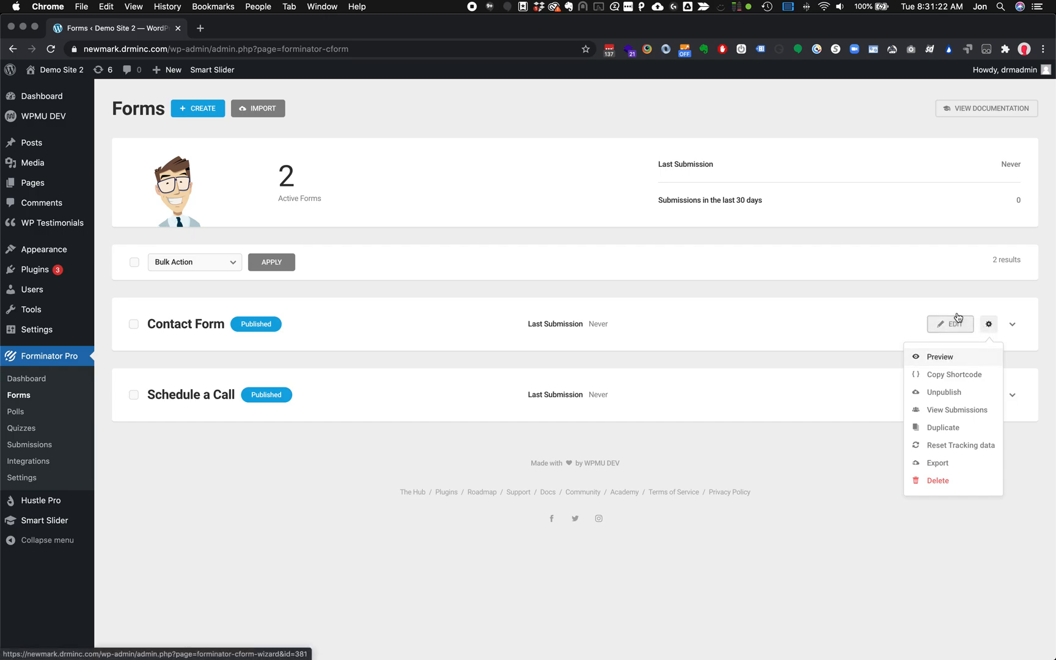
{"action": "left_click", "coordinate": [950, 324]}
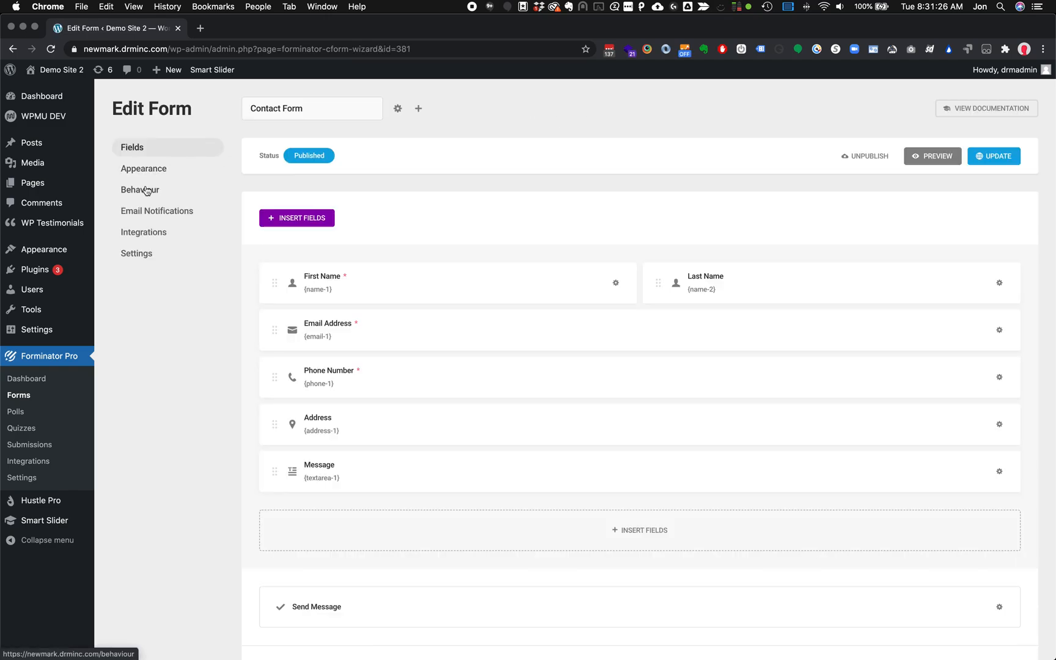
{"action": "left_click", "coordinate": [145, 214]}
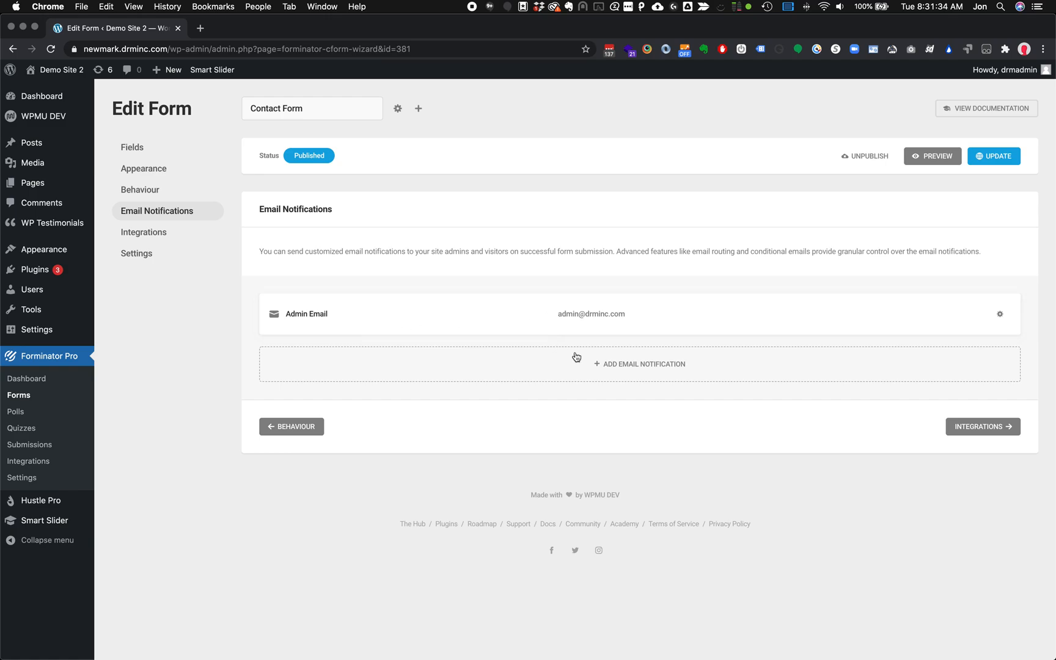
Start a new notification with body 'Here is our Form' followed by All Non Empty Fields
{"action": "left_click", "coordinate": [636, 368]}
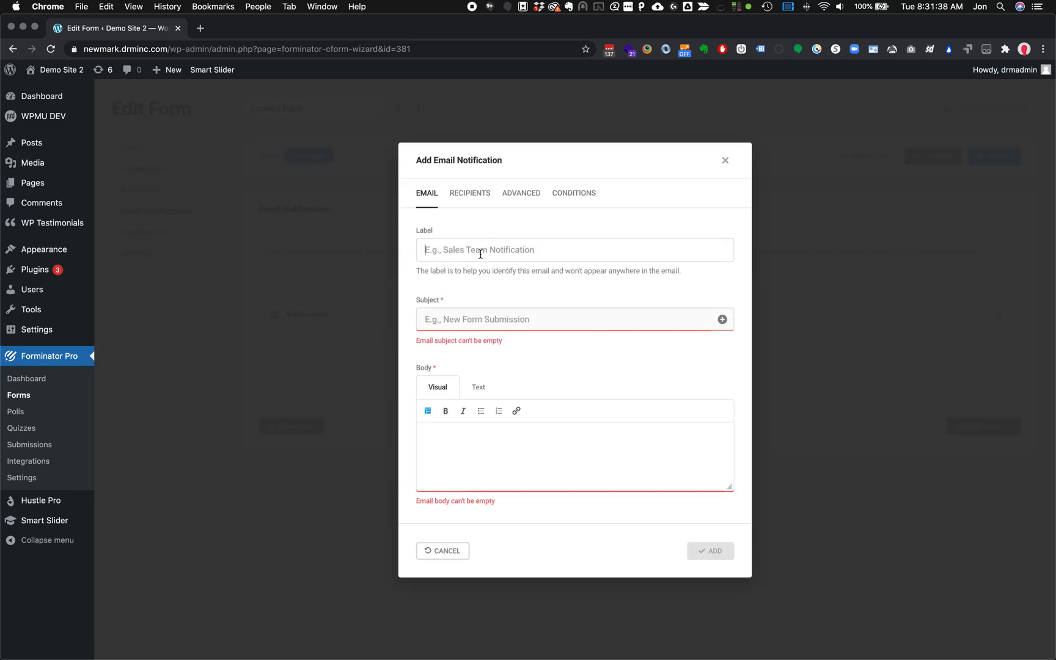
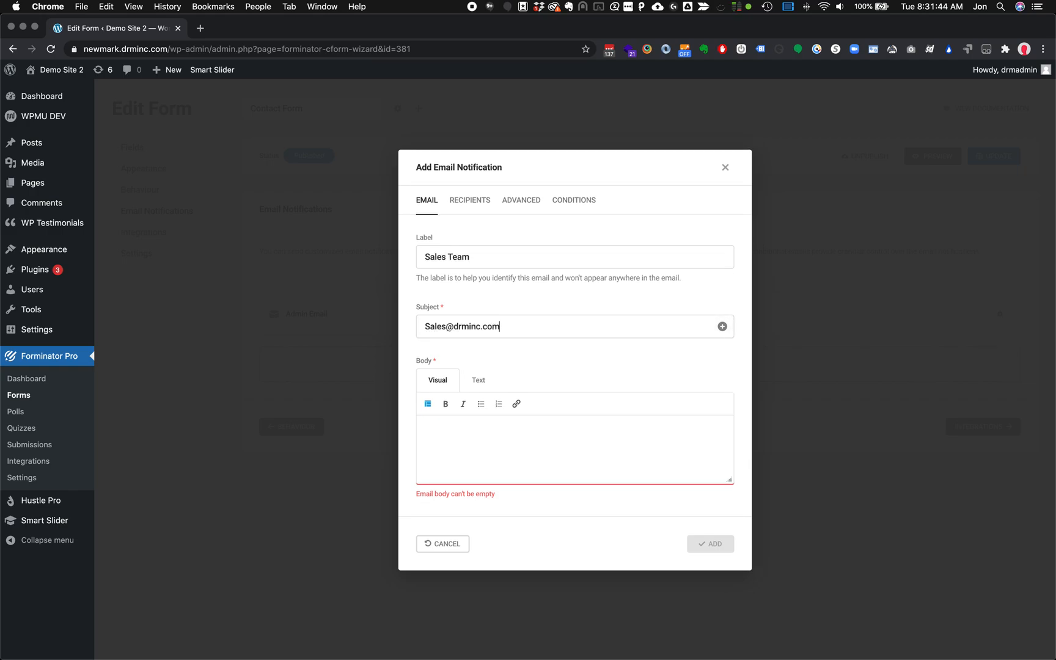
{"action": "left_click", "coordinate": [470, 433]}
{"action": "type", "text": "Here "}
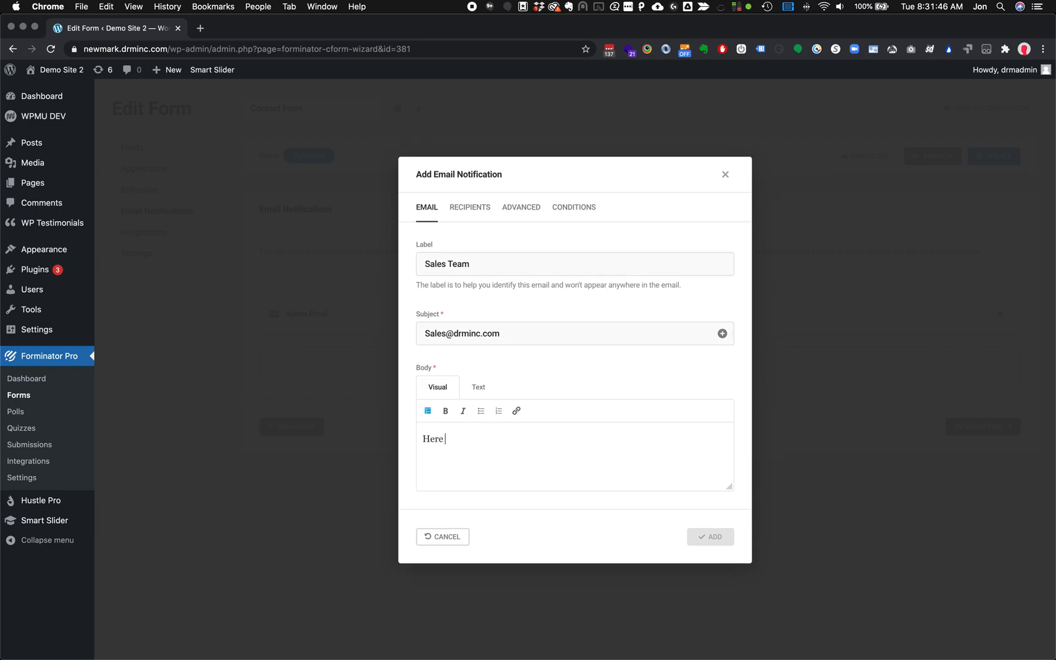
{"action": "type", "text": "is our Form"}
{"action": "left_click", "coordinate": [430, 411]}
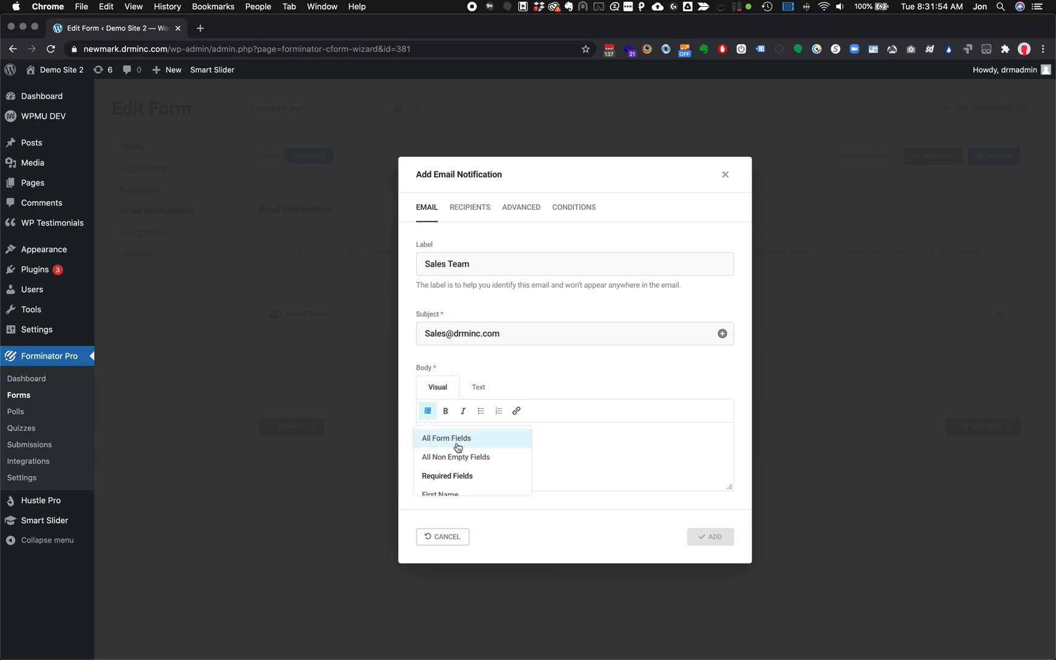
{"action": "scroll", "coordinate": [474, 463], "scroll_direction": "down", "scroll_amount": 2}
{"action": "scroll", "coordinate": [473, 463], "scroll_direction": "up", "scroll_amount": 2}
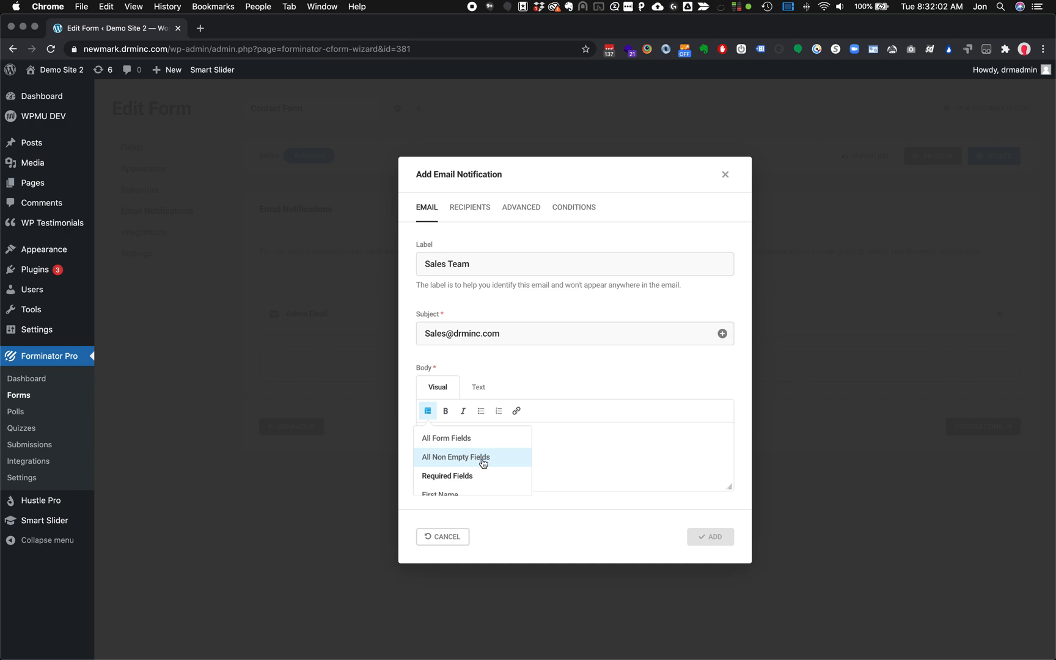
{"action": "left_click", "coordinate": [482, 459]}
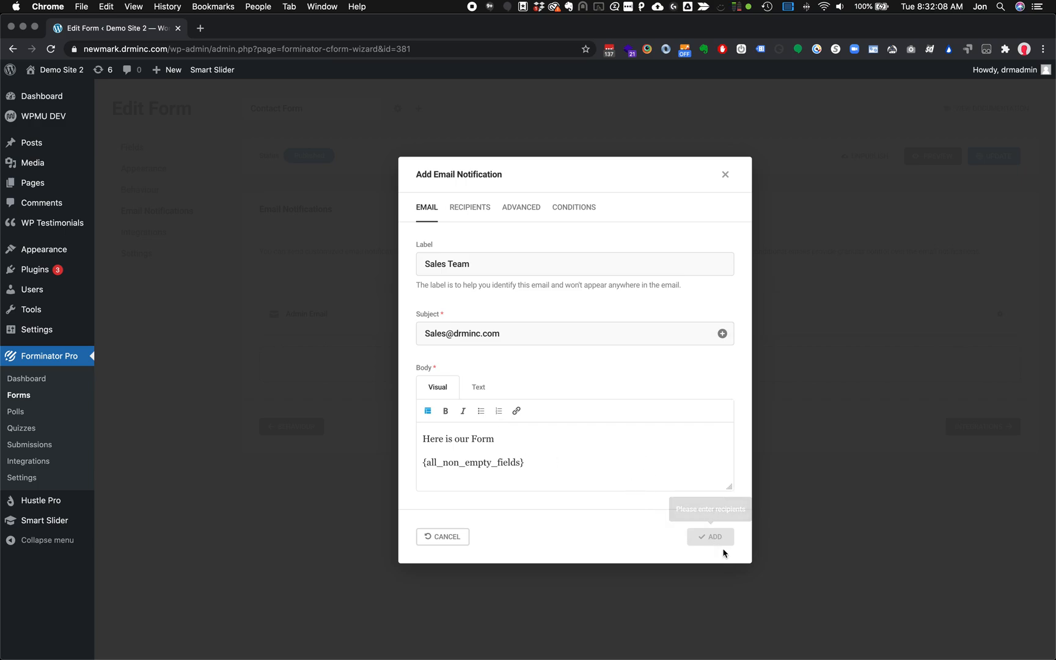
Set the subject to 'New Form', enter the sales recipient address, and add the notification
{"action": "triple_click", "coordinate": [515, 339]}
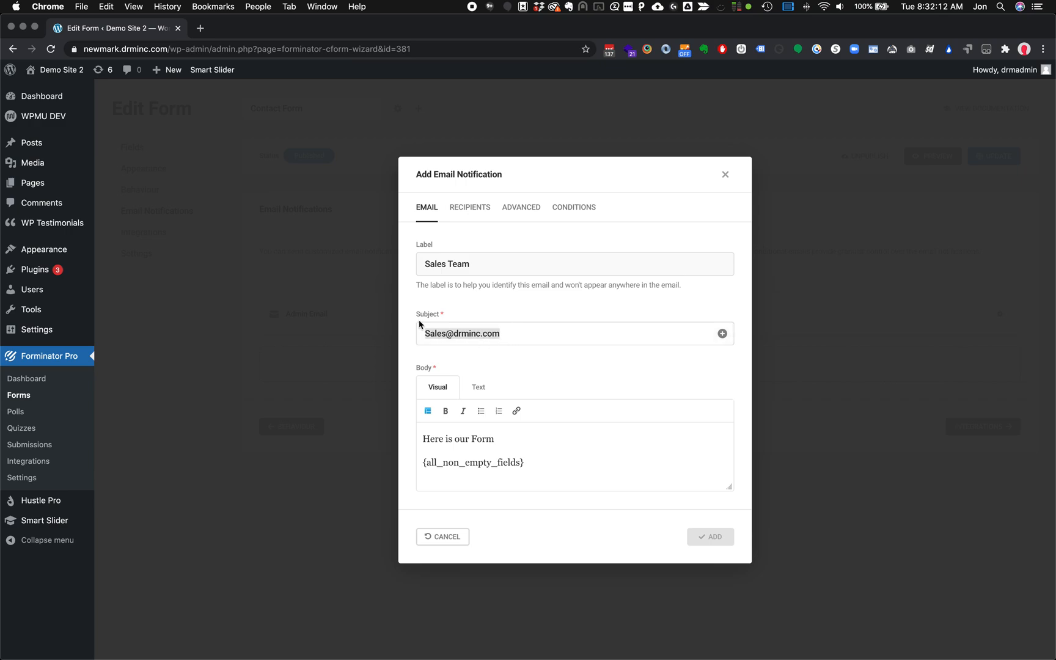
{"action": "key", "text": "BackSpace"}
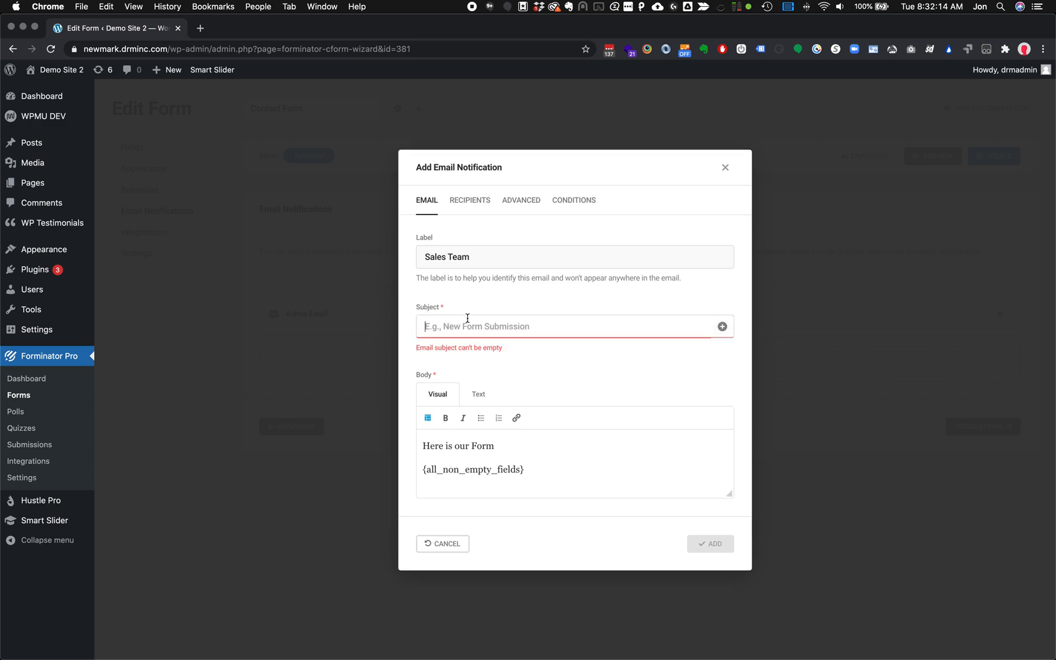
{"action": "type", "text": "New Form"}
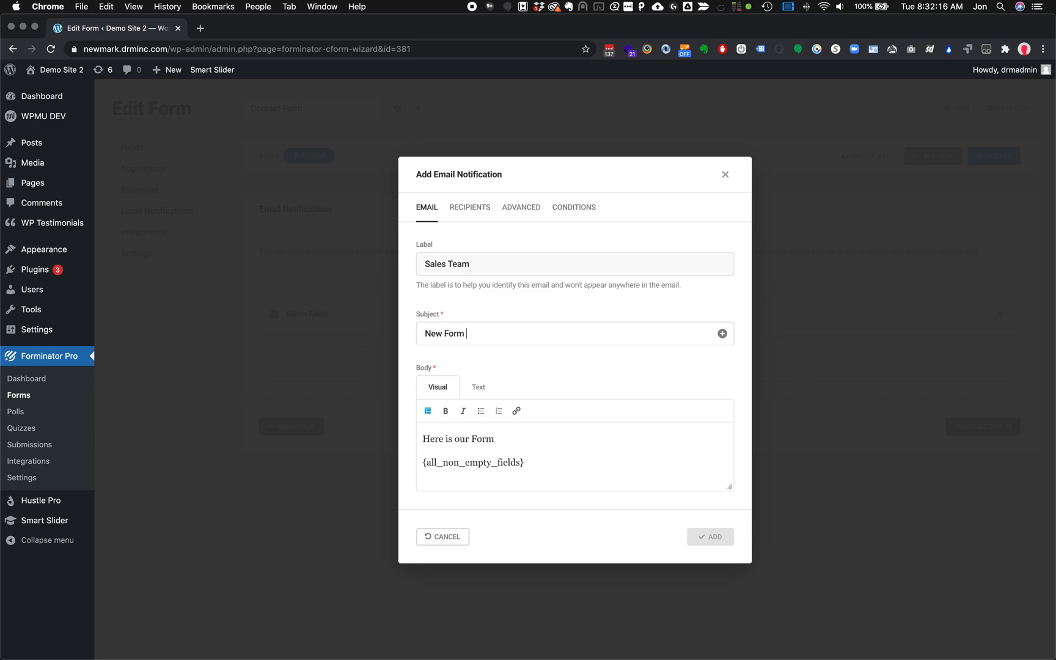
{"action": "left_click", "coordinate": [469, 207]}
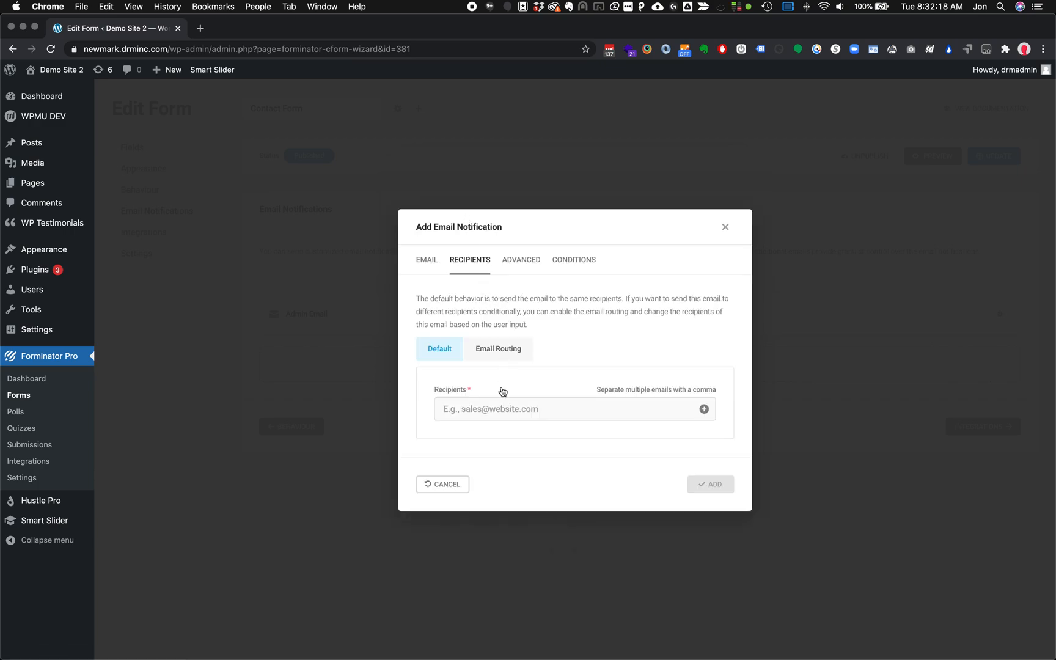
{"action": "type", "text": "[forminator_form id=\"381\"]"}
{"action": "key", "text": "super+a"}
{"action": "key", "text": "BackSpace"}
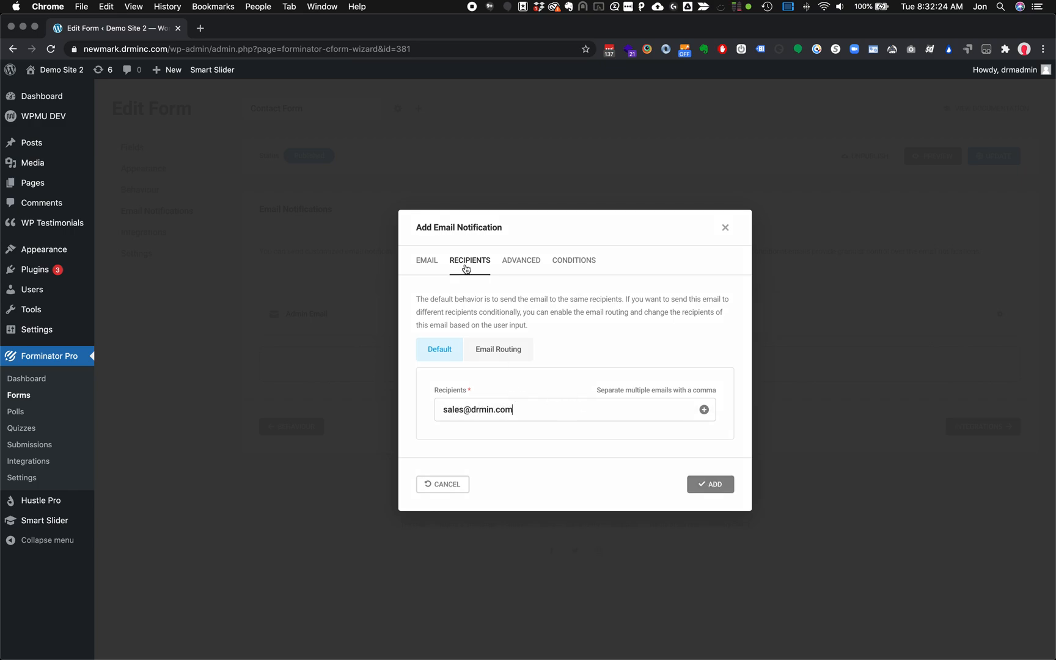
{"action": "left_click", "coordinate": [419, 272]}
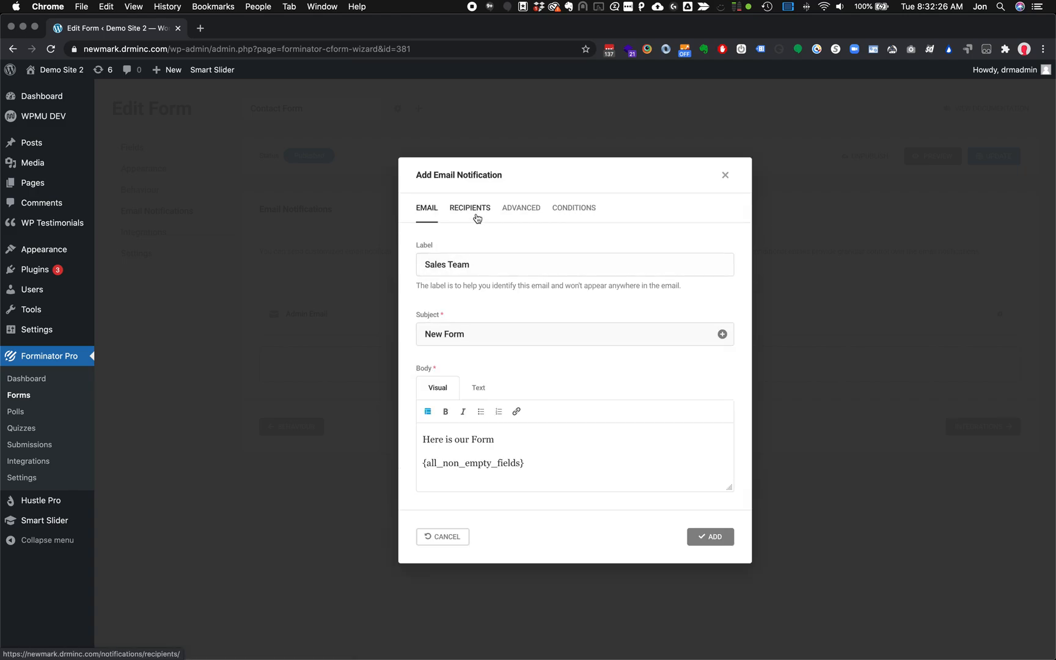
{"action": "left_click", "coordinate": [479, 211]}
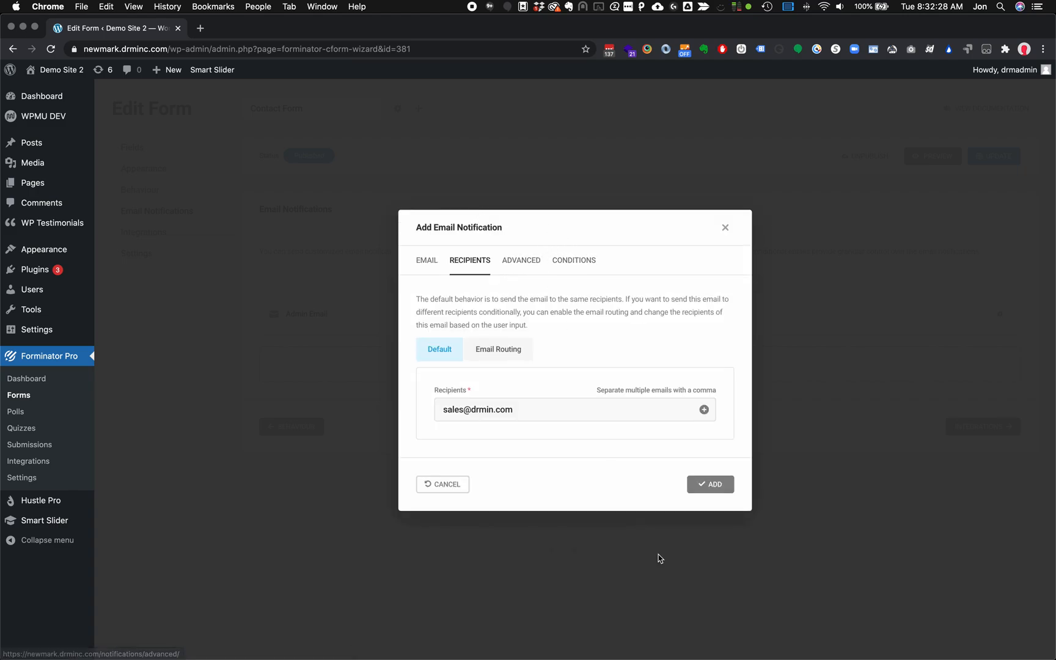
{"action": "left_click", "coordinate": [710, 487]}
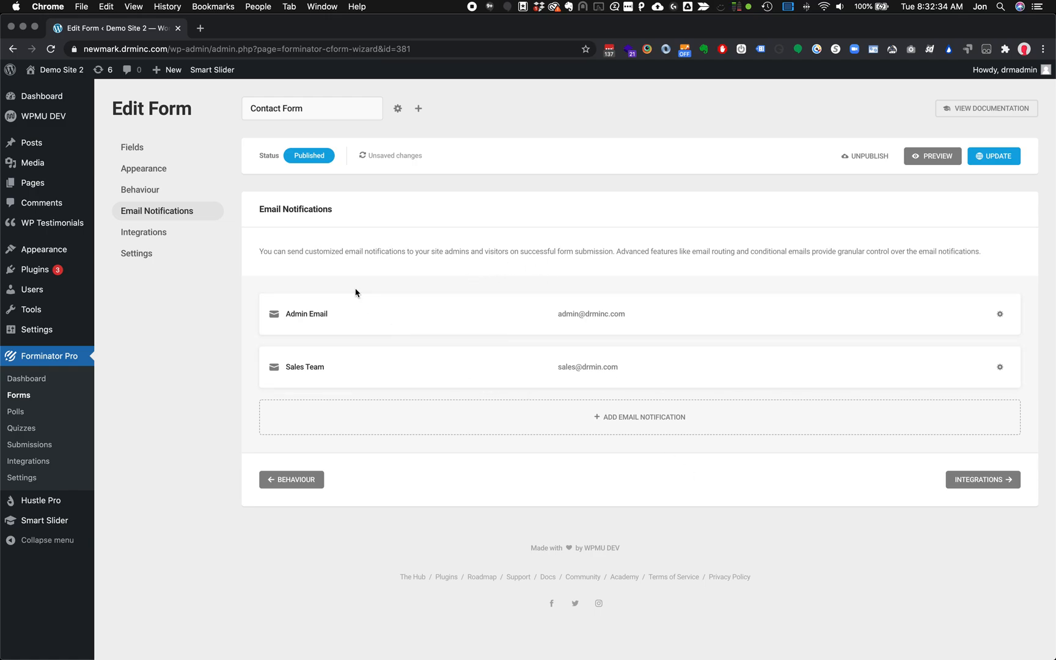
Edit the Sales Team notification's recipient, inserting the missing 'c' in the domain, and save it
{"action": "left_click", "coordinate": [1000, 366]}
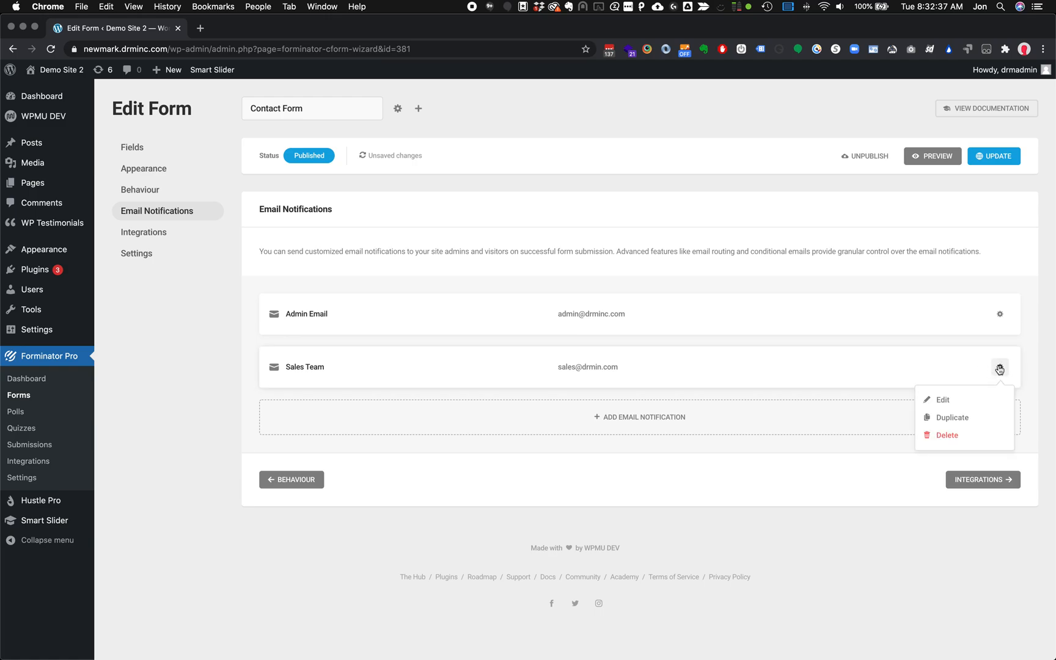
{"action": "left_click", "coordinate": [951, 405]}
{"action": "left_click", "coordinate": [475, 215]}
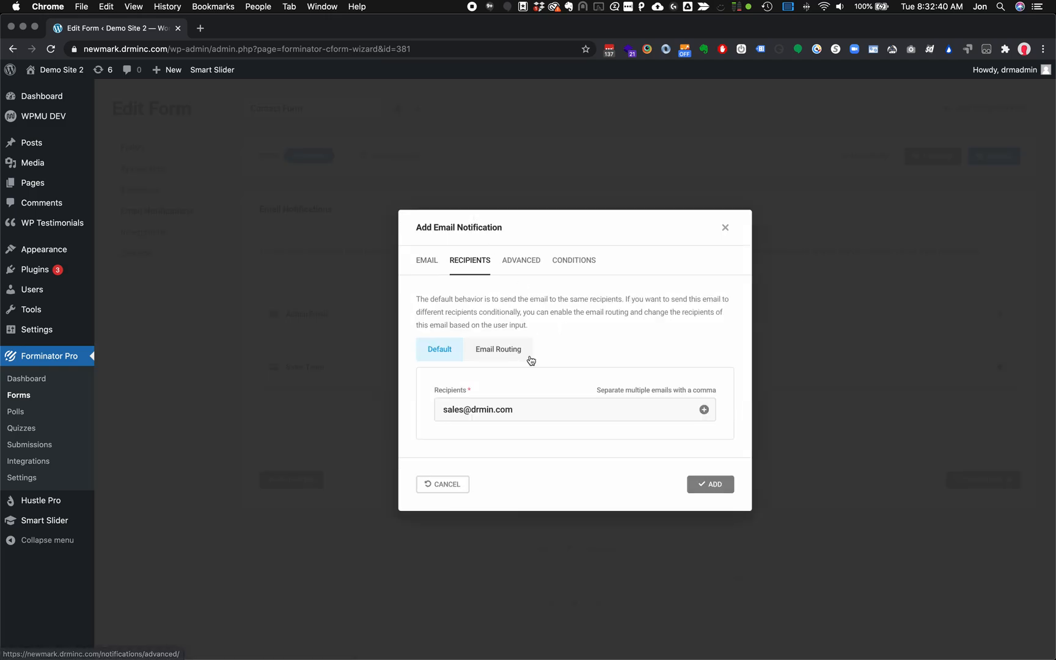
{"action": "left_click", "coordinate": [492, 410]}
{"action": "type", "text": "c"}
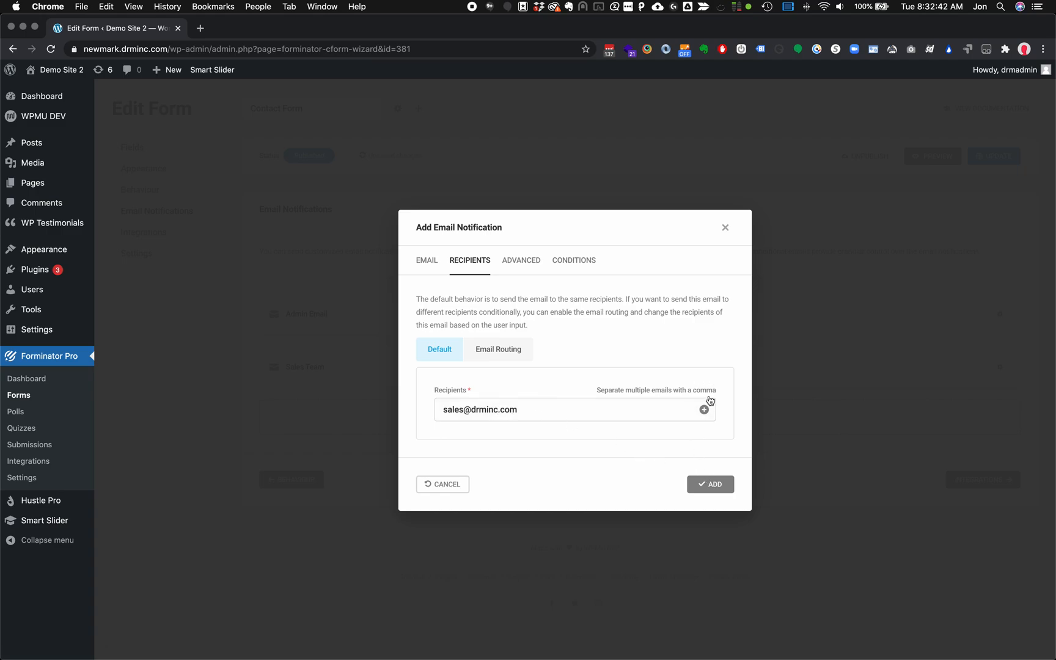
{"action": "left_click", "coordinate": [708, 484]}
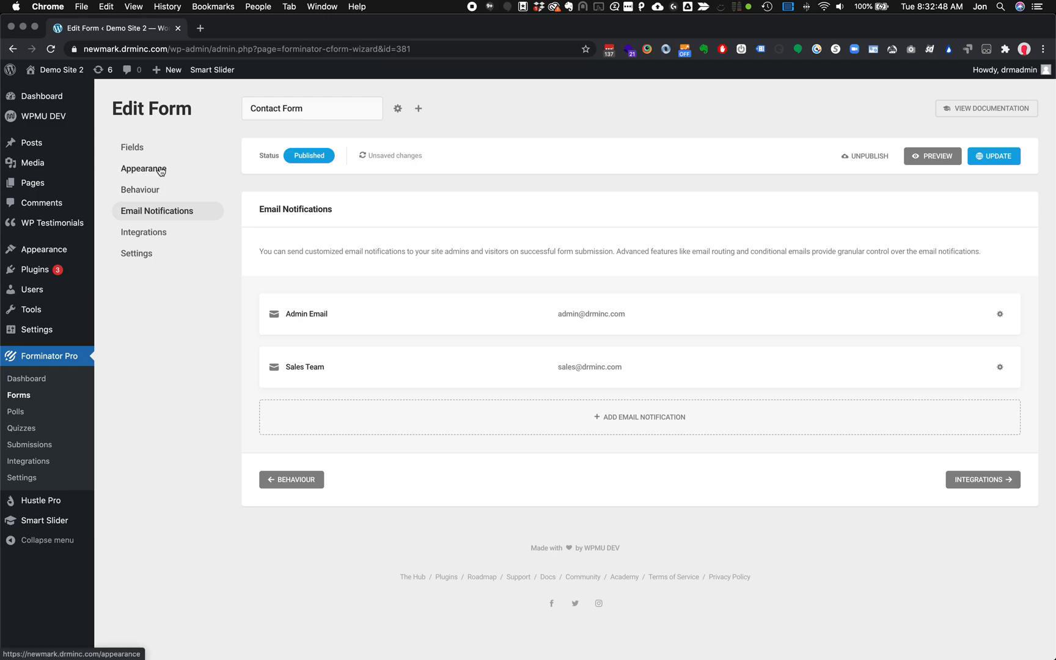
Look through the form's Behaviour settings, then view Integrations showing no connected apps
{"action": "left_click", "coordinate": [161, 189]}
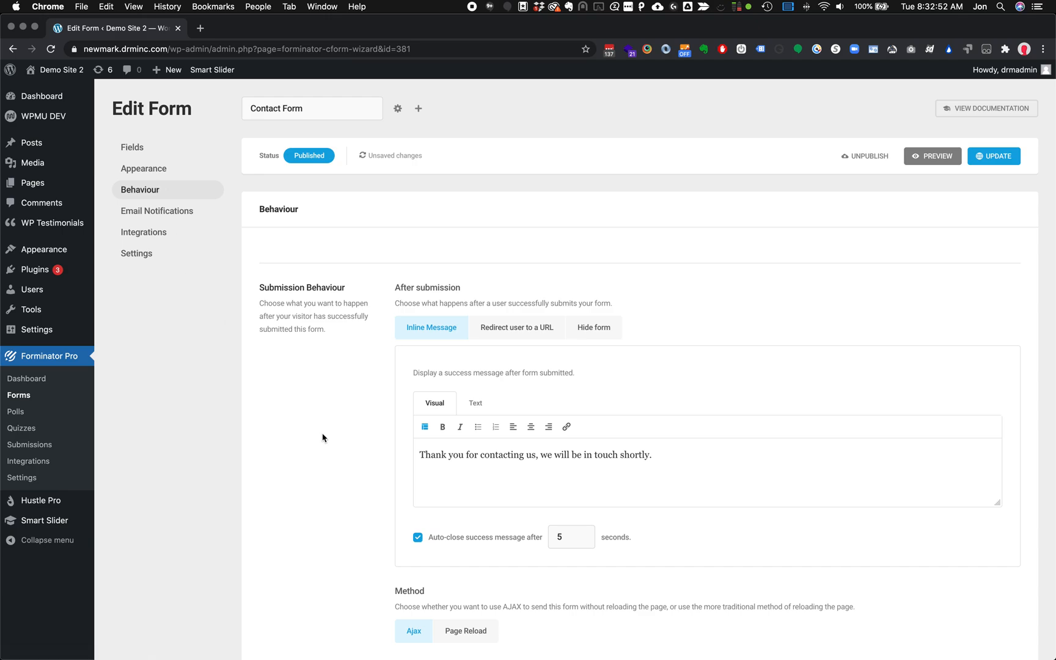
{"action": "scroll", "coordinate": [322, 437], "scroll_direction": "down", "scroll_amount": 4}
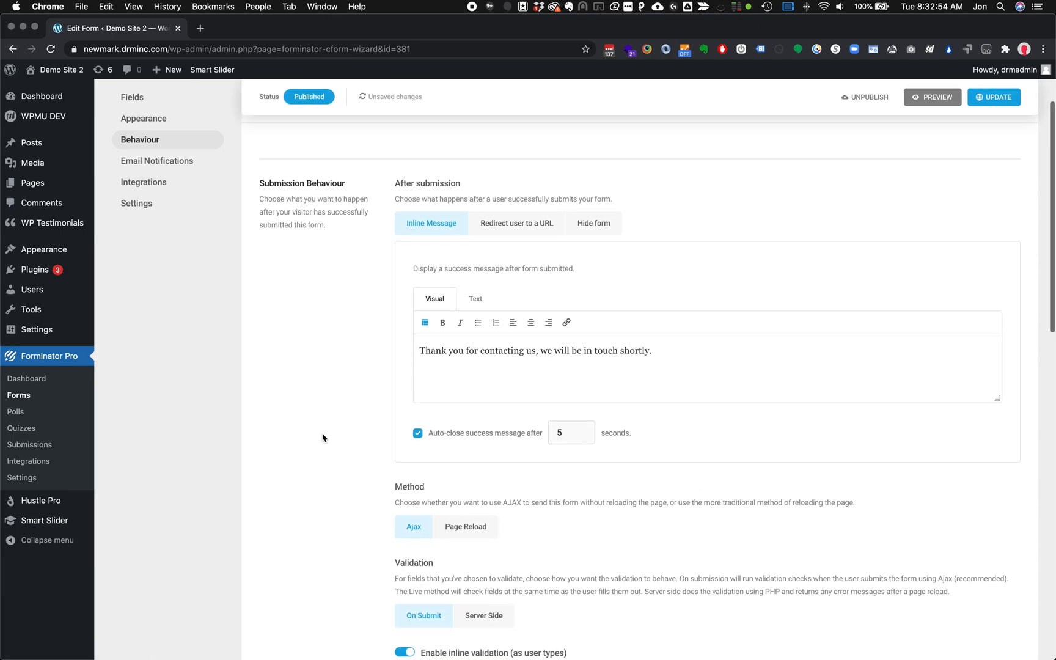
{"action": "scroll", "coordinate": [323, 437], "scroll_direction": "down", "scroll_amount": 1}
{"action": "scroll", "coordinate": [324, 436], "scroll_direction": "up", "scroll_amount": 5}
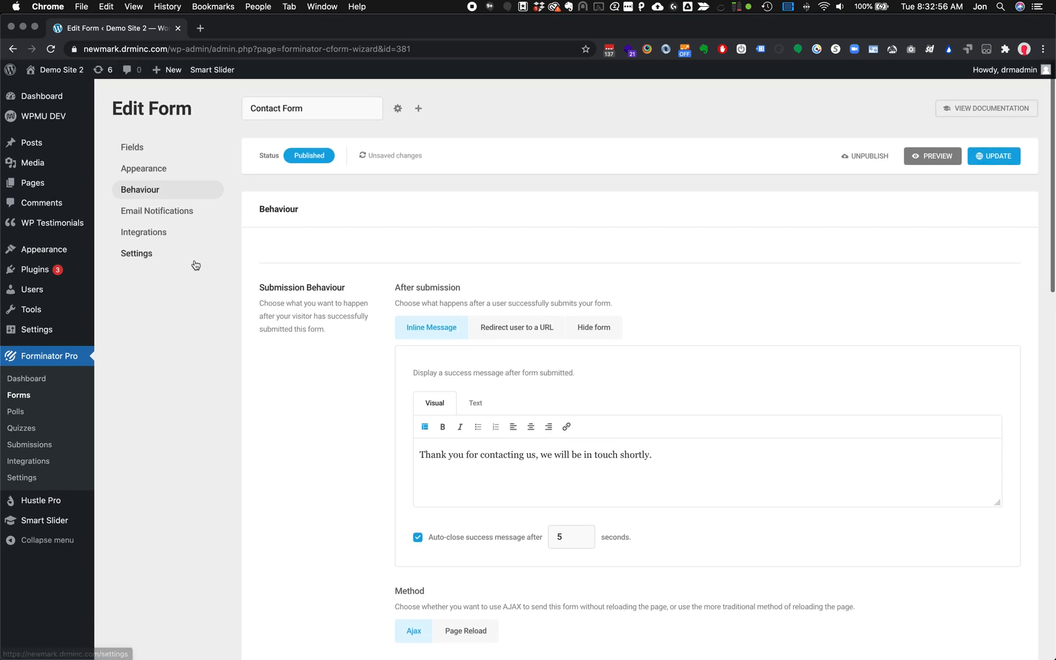
{"action": "left_click", "coordinate": [144, 235]}
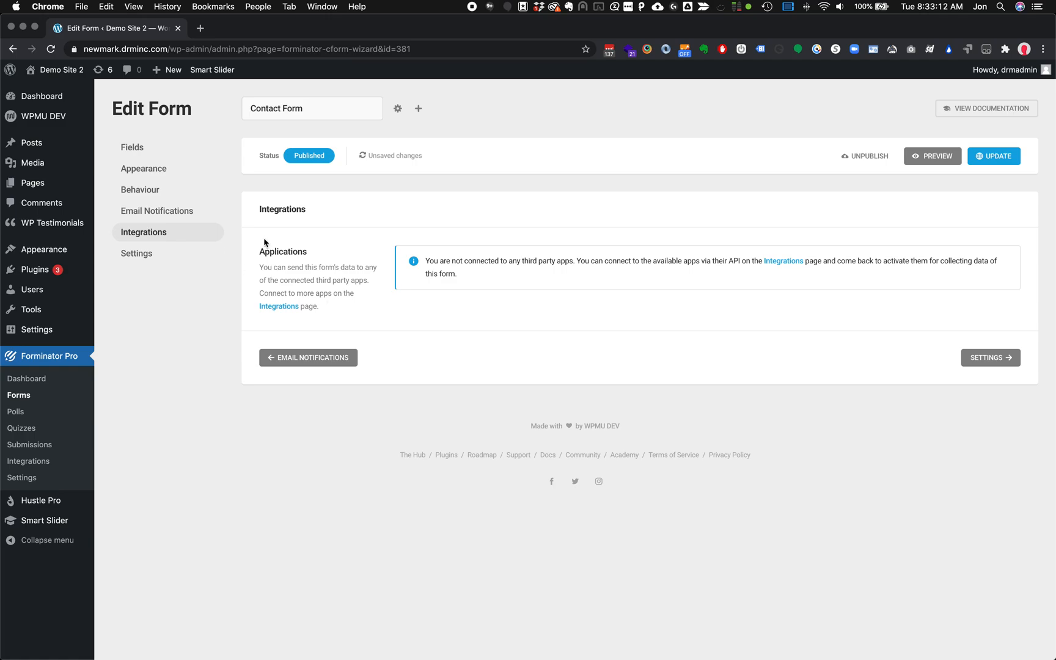
Cancel leaving the page and click UPDATE so the Contact Form changes are saved
{"action": "left_click", "coordinate": [278, 306]}
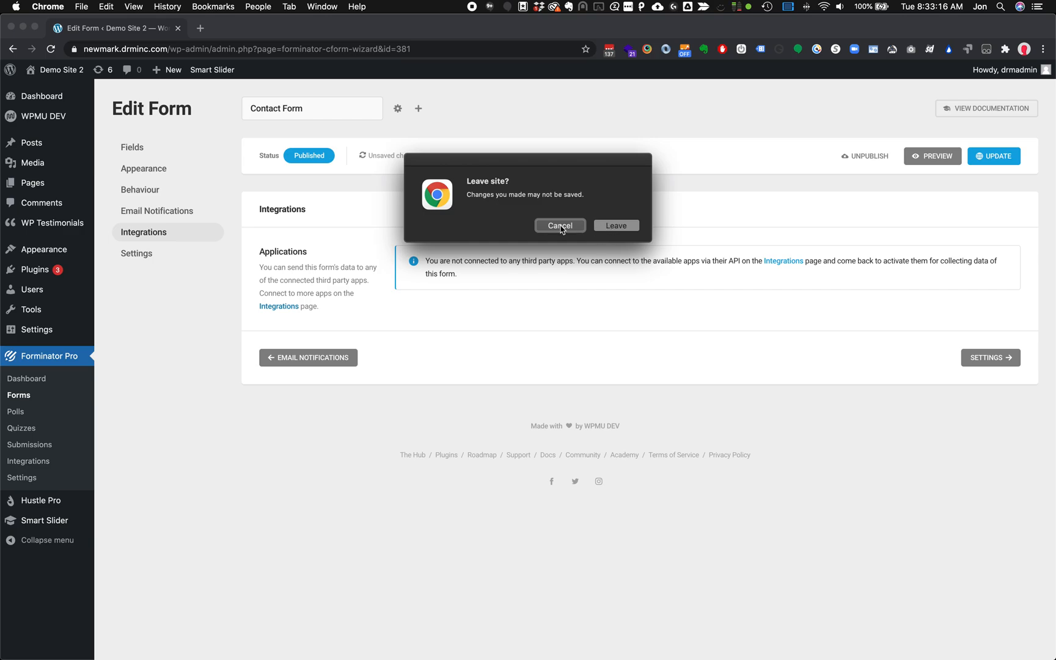
{"action": "left_click", "coordinate": [560, 225]}
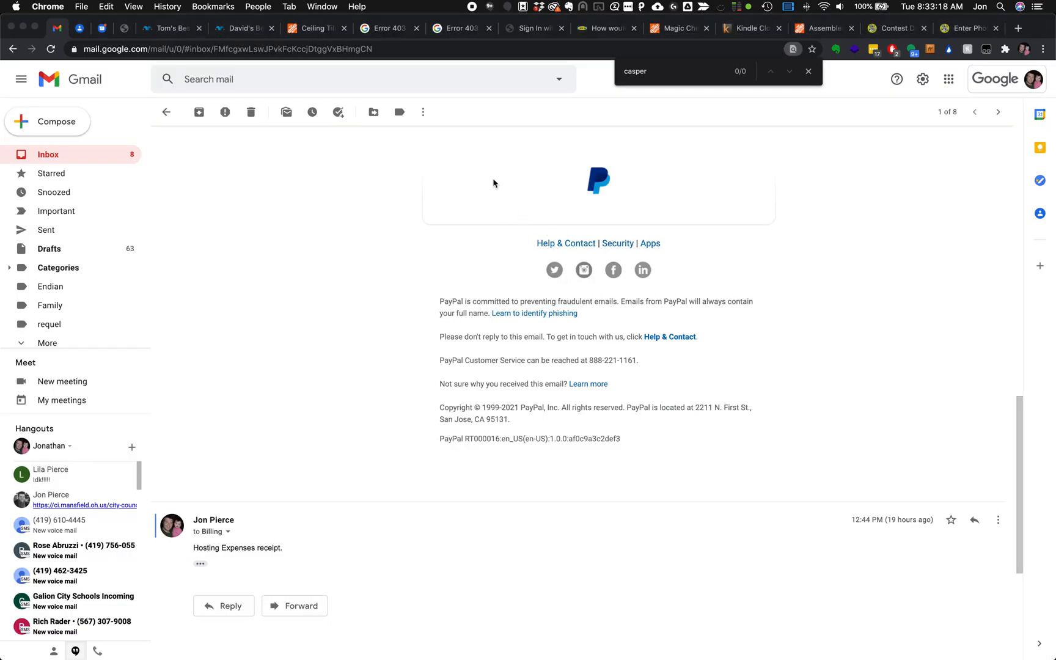
{"action": "key", "text": "super+grave"}
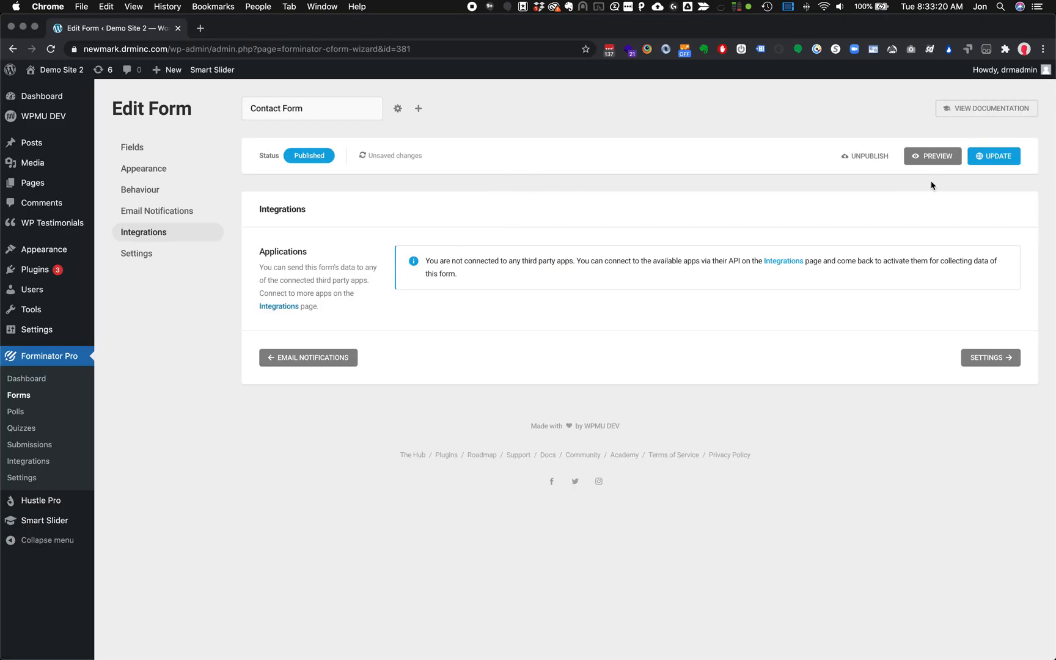
{"action": "left_click", "coordinate": [1001, 157]}
Browse the main Integrations page listing Zapier, FortressDB, Mailchimp, Google Sheets, Slack and HubSpot
{"action": "left_click", "coordinate": [280, 306]}
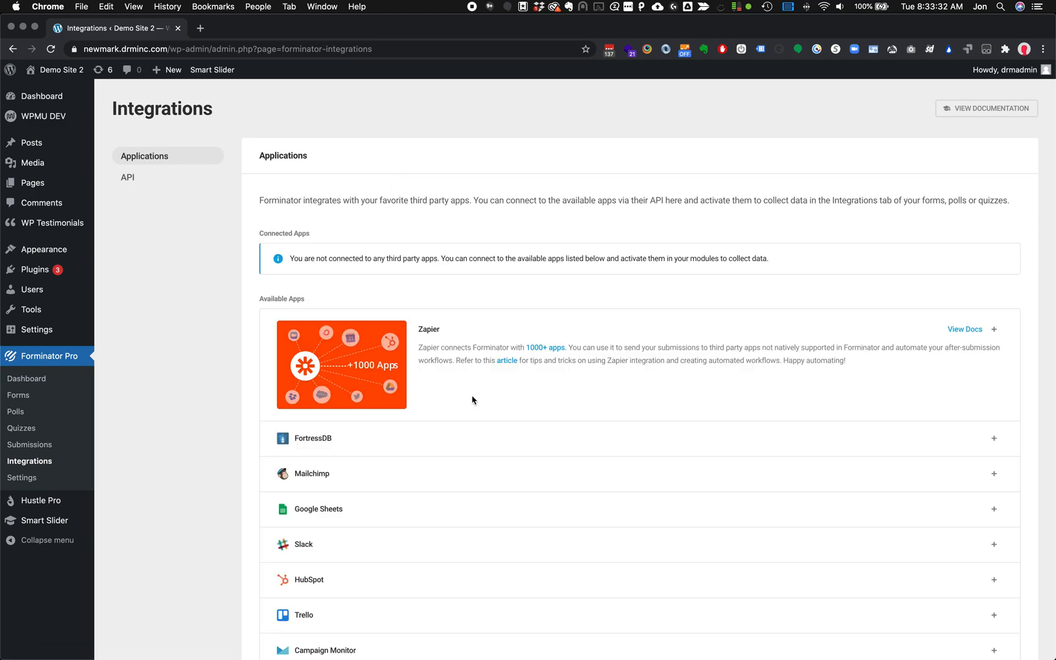
{"action": "scroll", "coordinate": [472, 400], "scroll_direction": "down", "scroll_amount": 5}
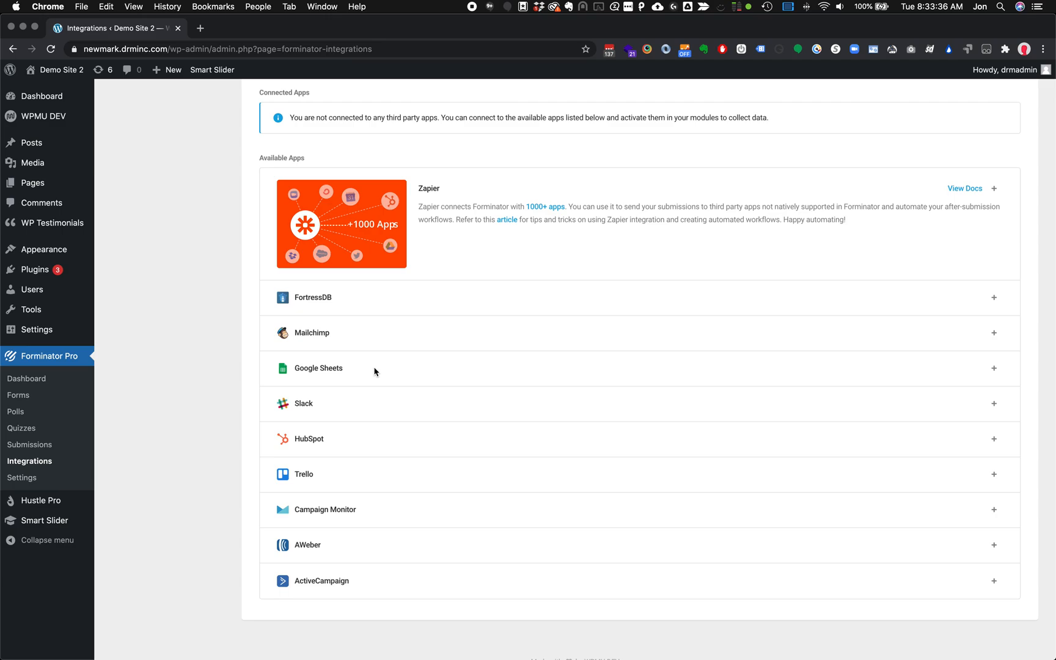
{"action": "scroll", "coordinate": [363, 266], "scroll_direction": "up", "scroll_amount": 1}
{"action": "scroll", "coordinate": [362, 266], "scroll_direction": "up", "scroll_amount": 3}
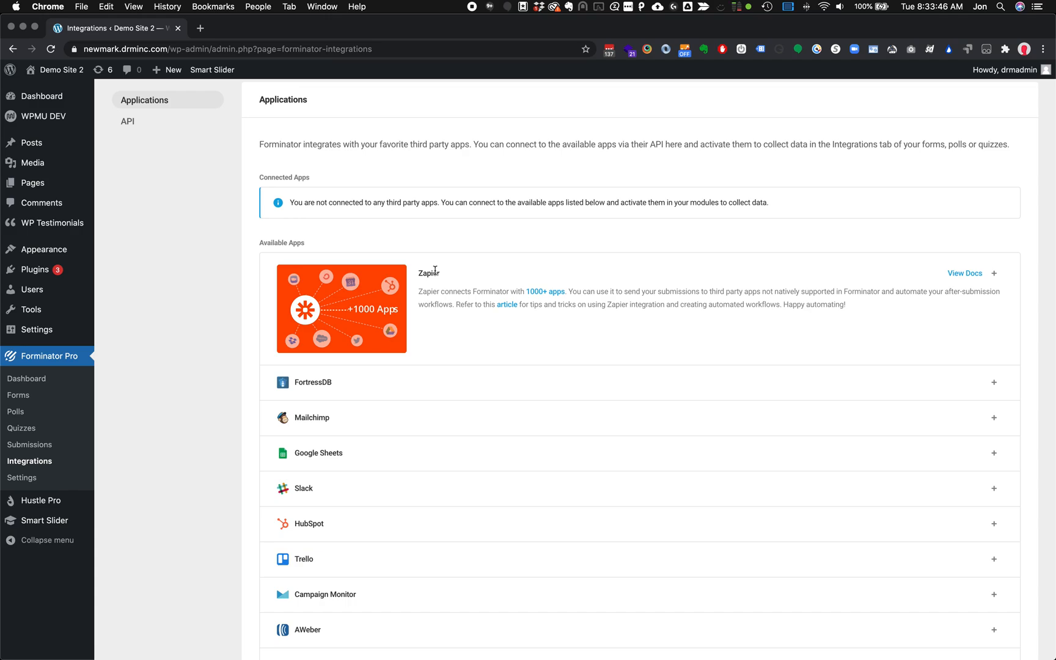
{"action": "scroll", "coordinate": [435, 270], "scroll_direction": "up", "scroll_amount": 2}
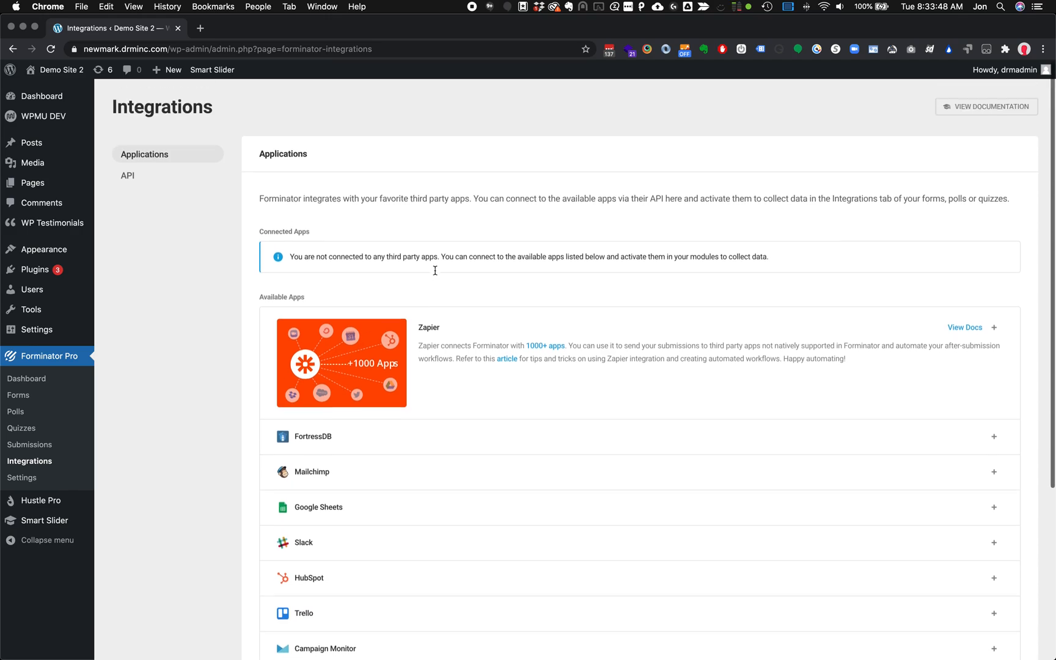